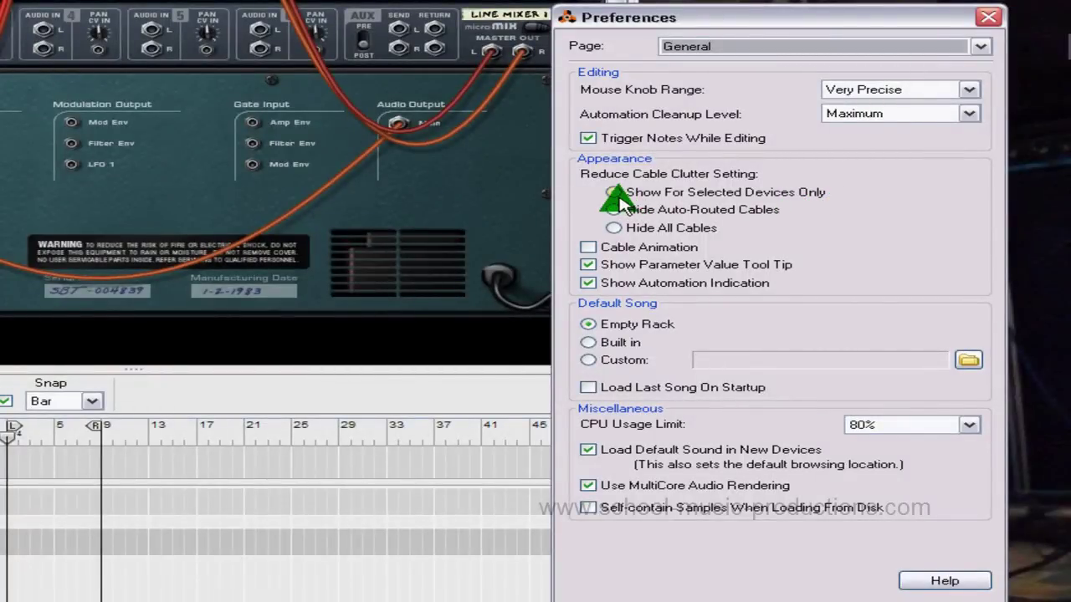
Set the cable clutter option to Show For Selected Devices Only, and select the SubTractor and the line mixer in the rack.
click(616, 192)
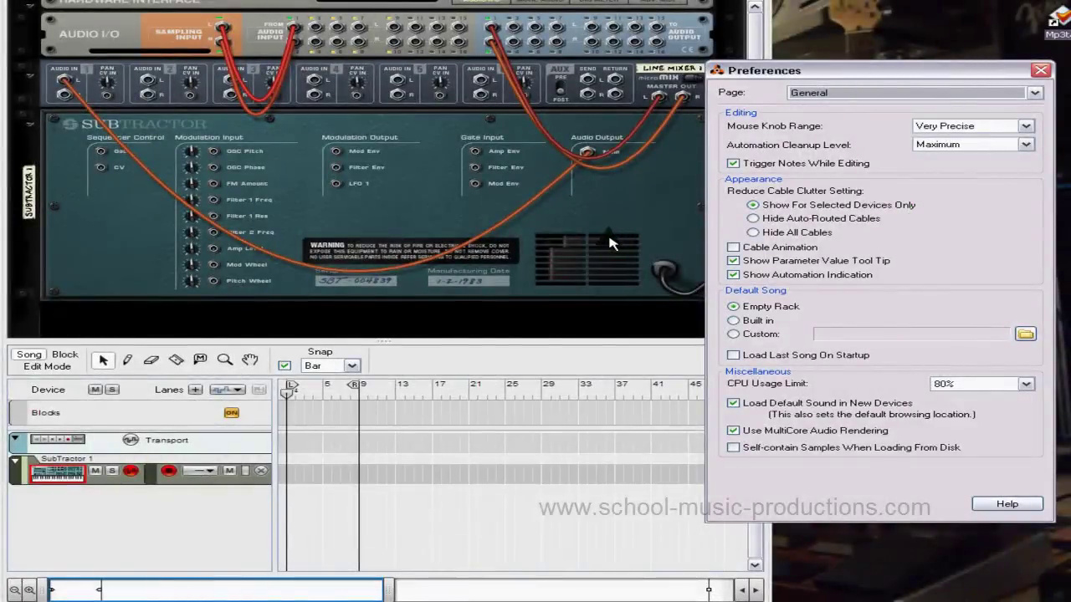
click(430, 213)
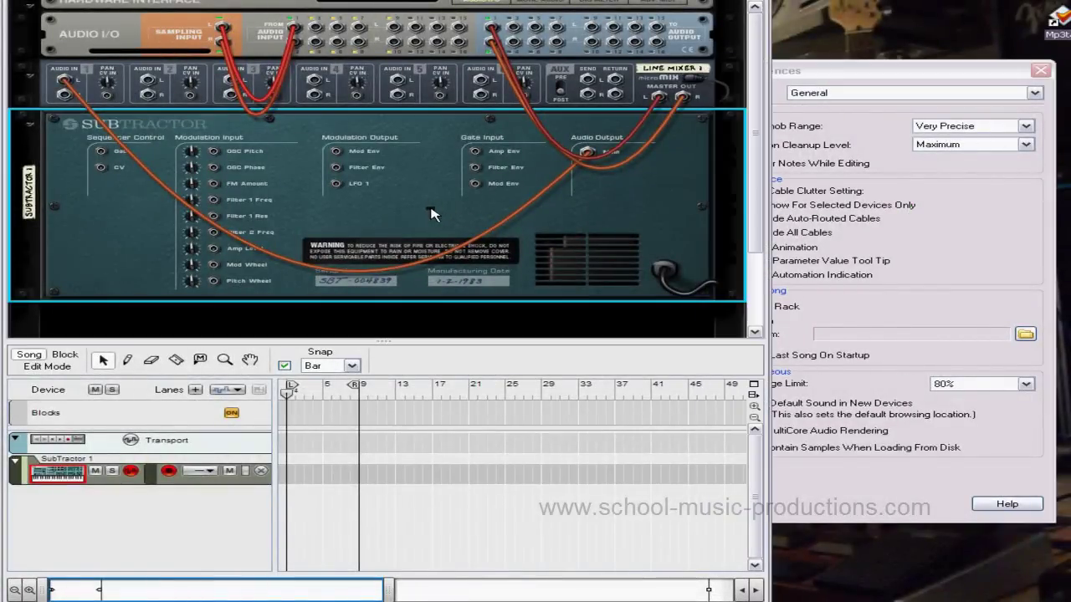
click(427, 101)
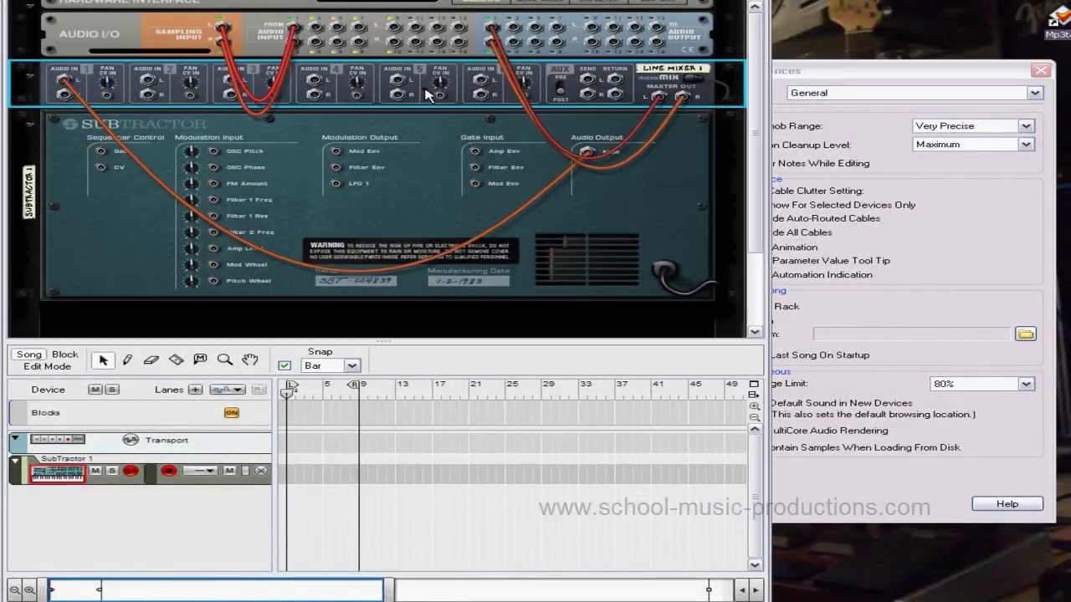
click(433, 222)
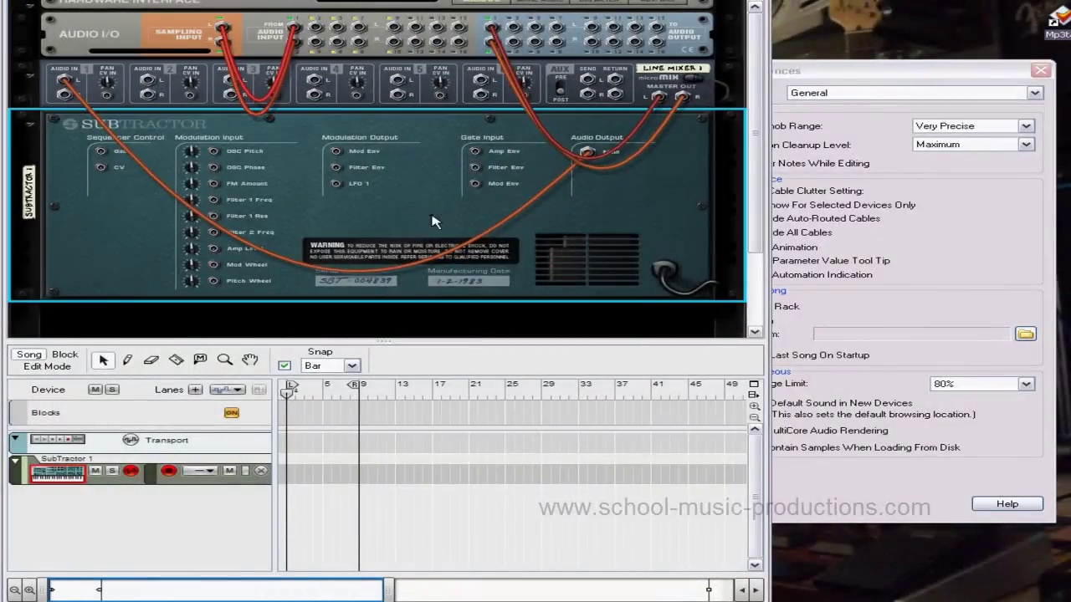
Add a Thor Polysonic Synthesizer to the empty rack space below the SubTractor.
right_click(477, 322)
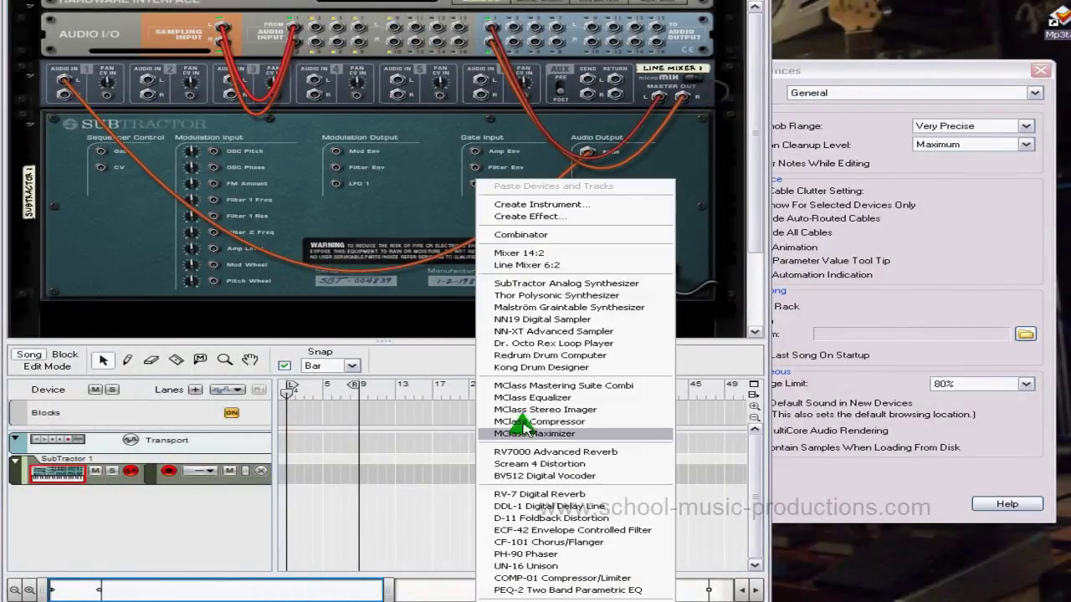
click(559, 296)
mouse_move(761, 220)
mouse_down()
mouse_move(758, 192)
mouse_move(762, 199)
mouse_up()
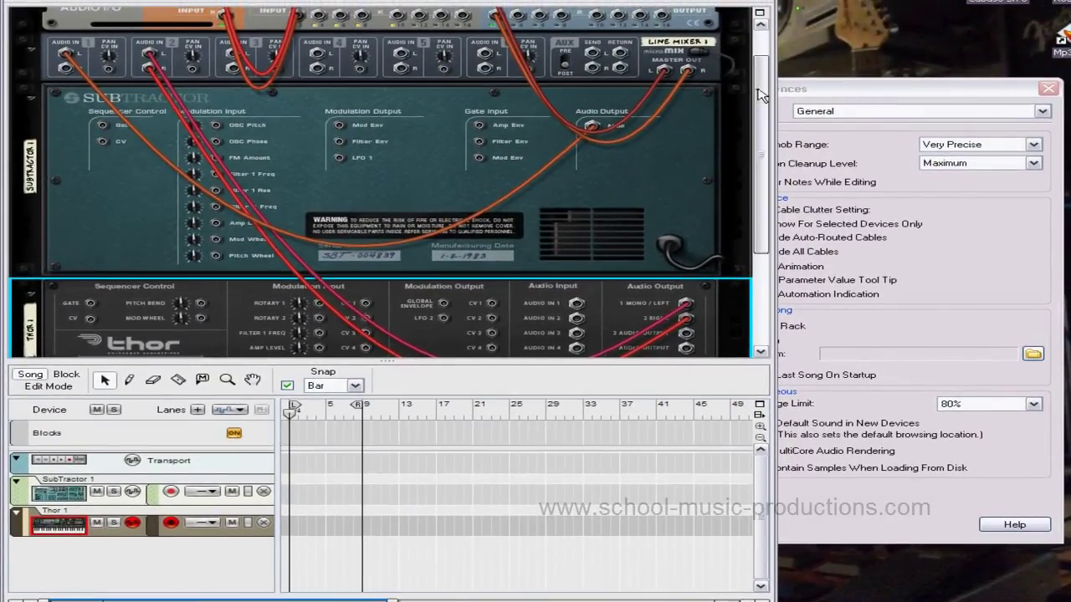
scroll(761, 94, up, 1)
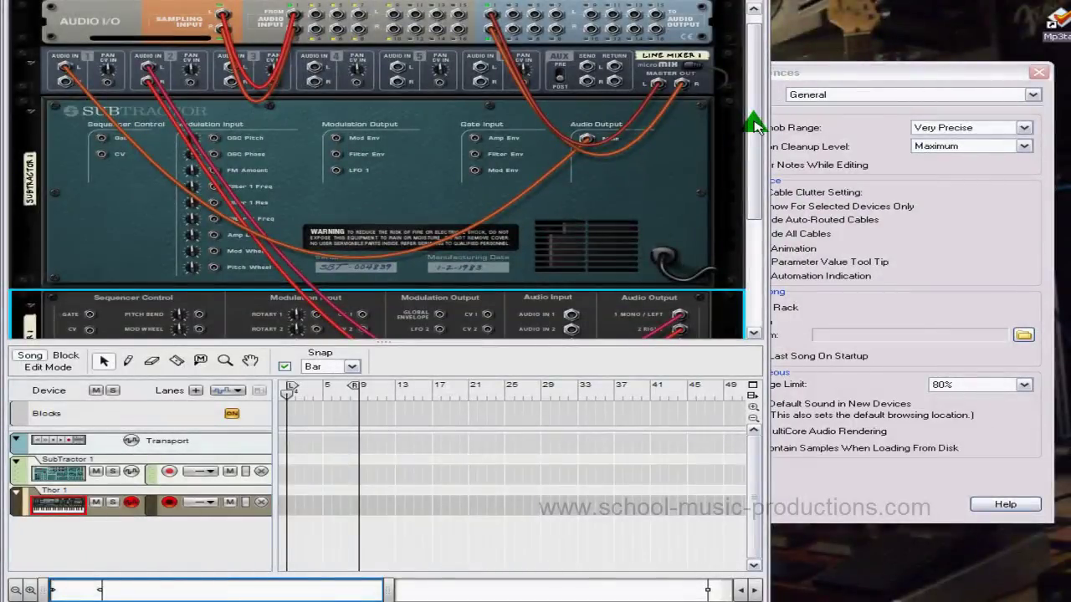
drag(756, 123, 740, 143)
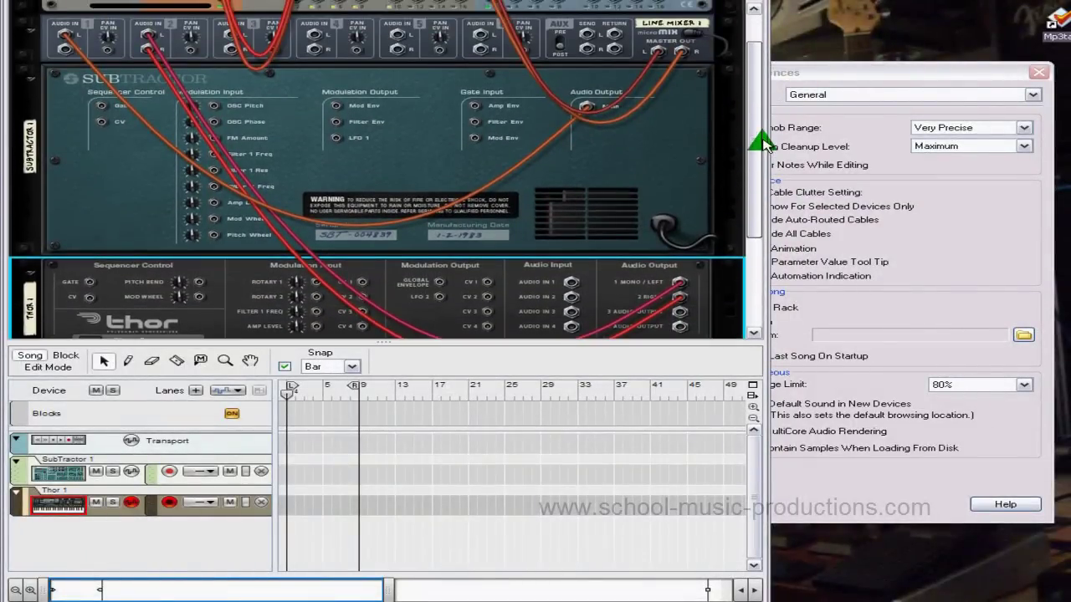
Select the SubTractor, Thor and the line mixer in turn to examine which cables each one shows.
click(1027, 208)
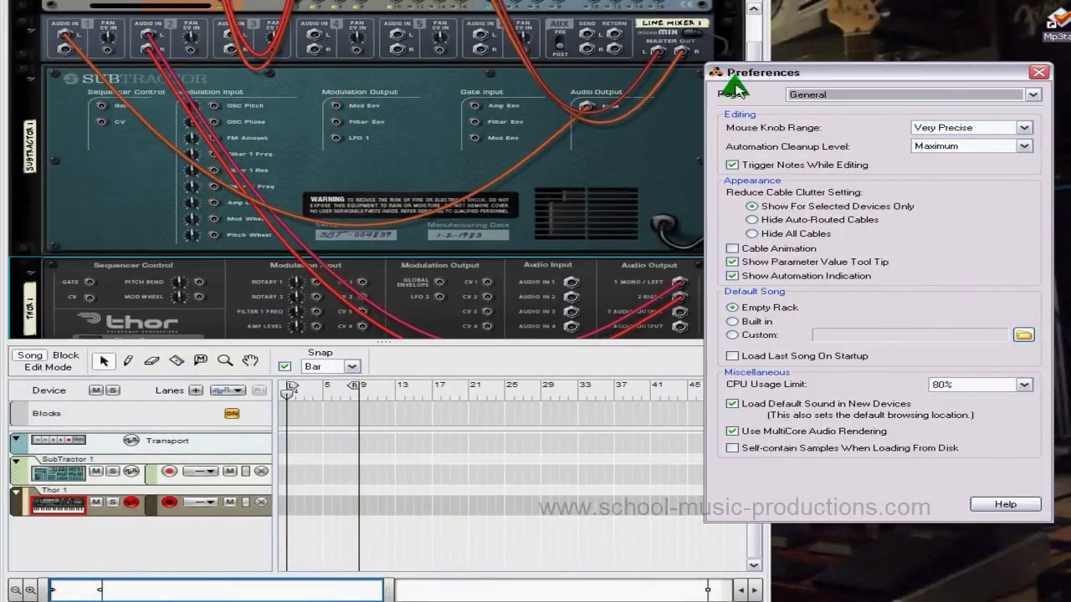
click(638, 188)
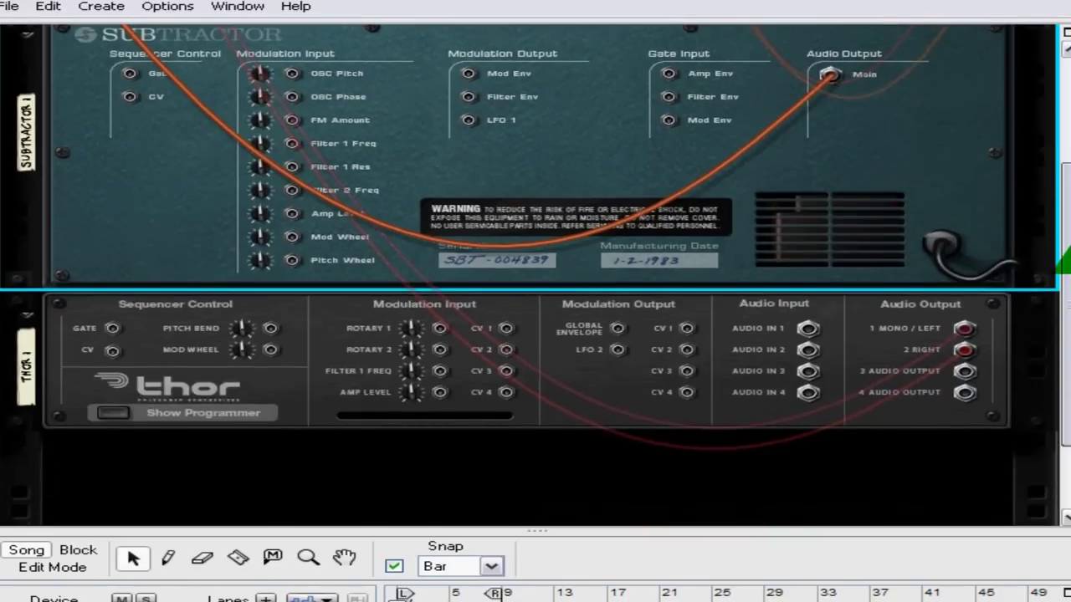
click(782, 372)
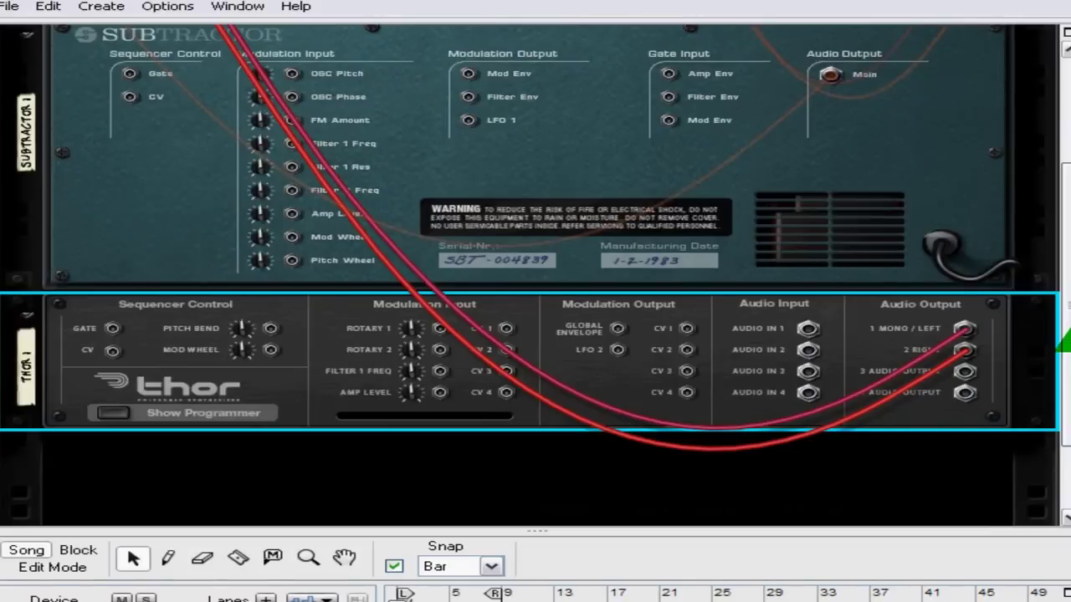
scroll(536, 276, up, 5)
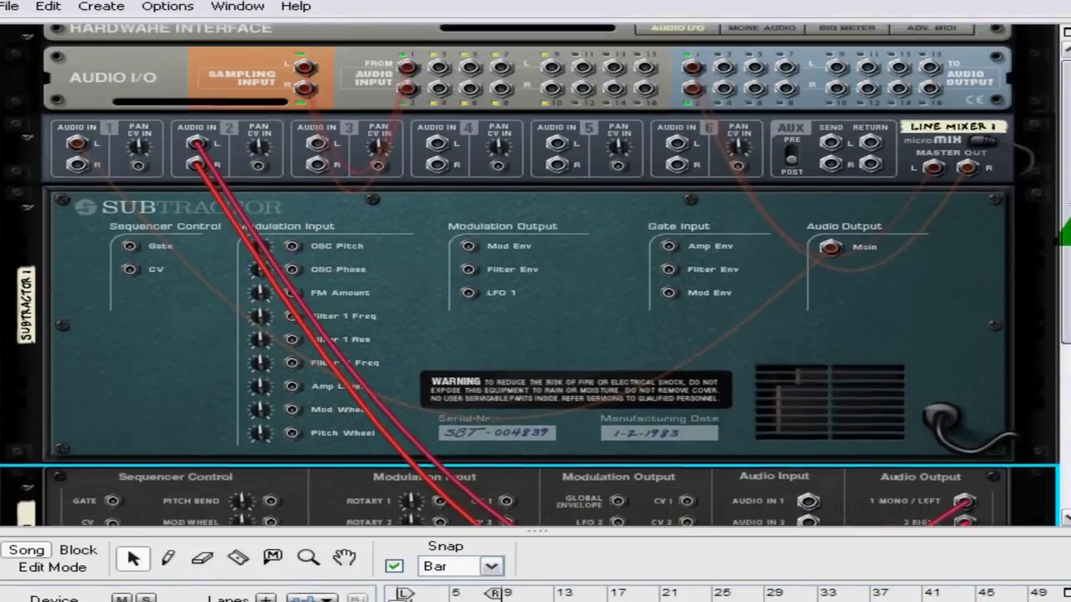
scroll(535, 276, down, 6)
scroll(535, 276, up, 3)
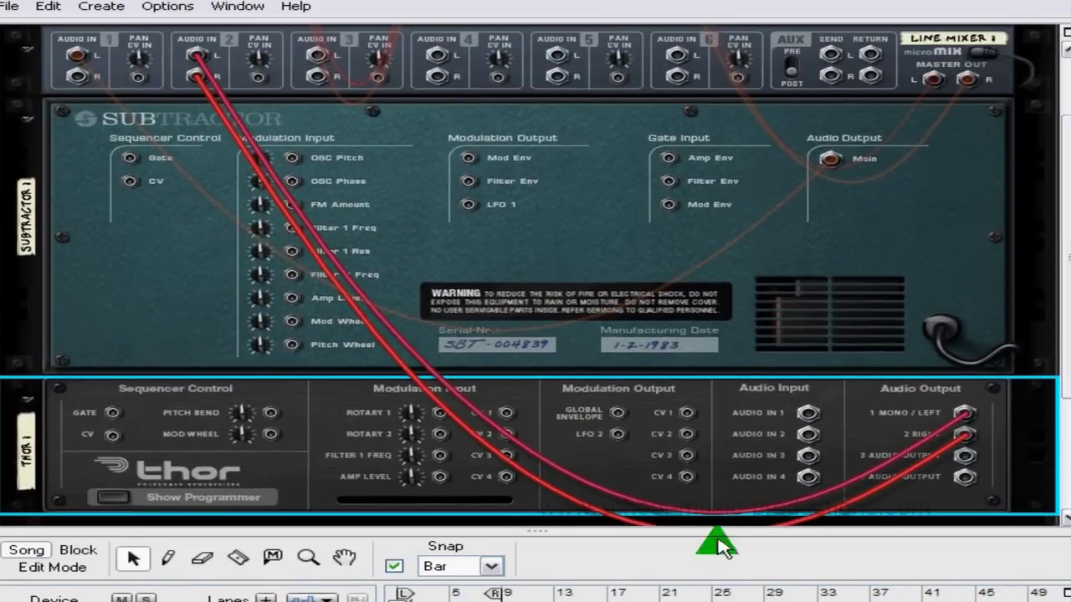
drag(1058, 314, 1067, 241)
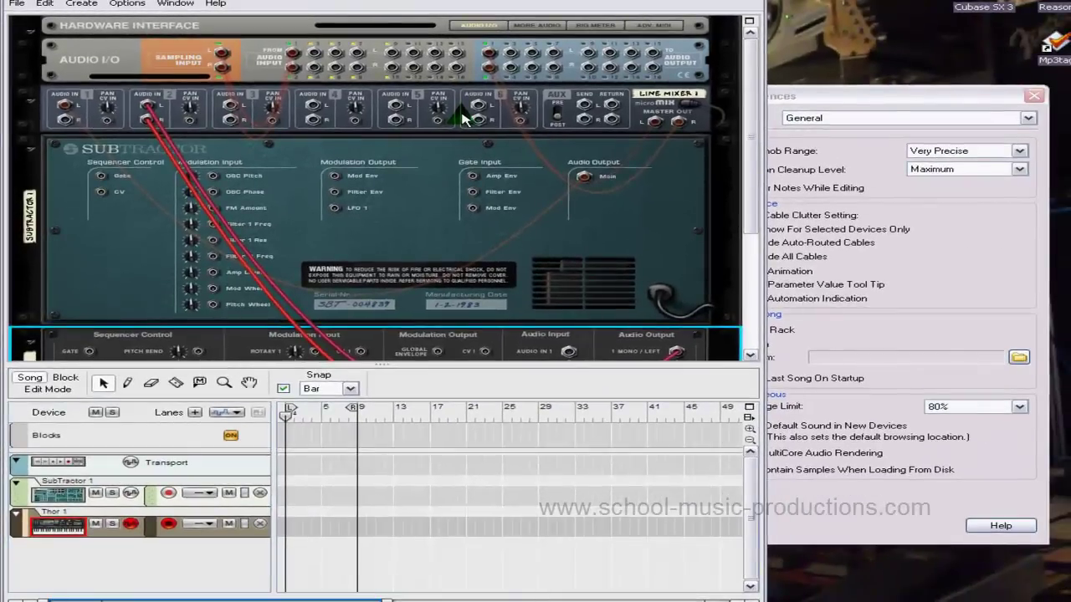
click(659, 172)
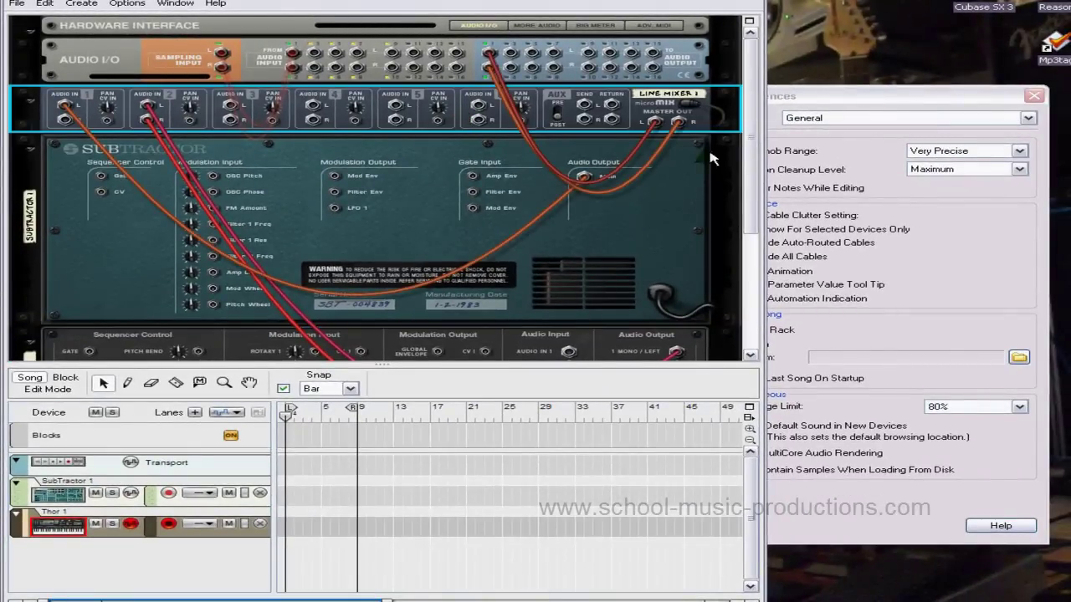
mouse_move(753, 133)
mouse_down()
mouse_move(752, 180)
mouse_move(753, 142)
mouse_up()
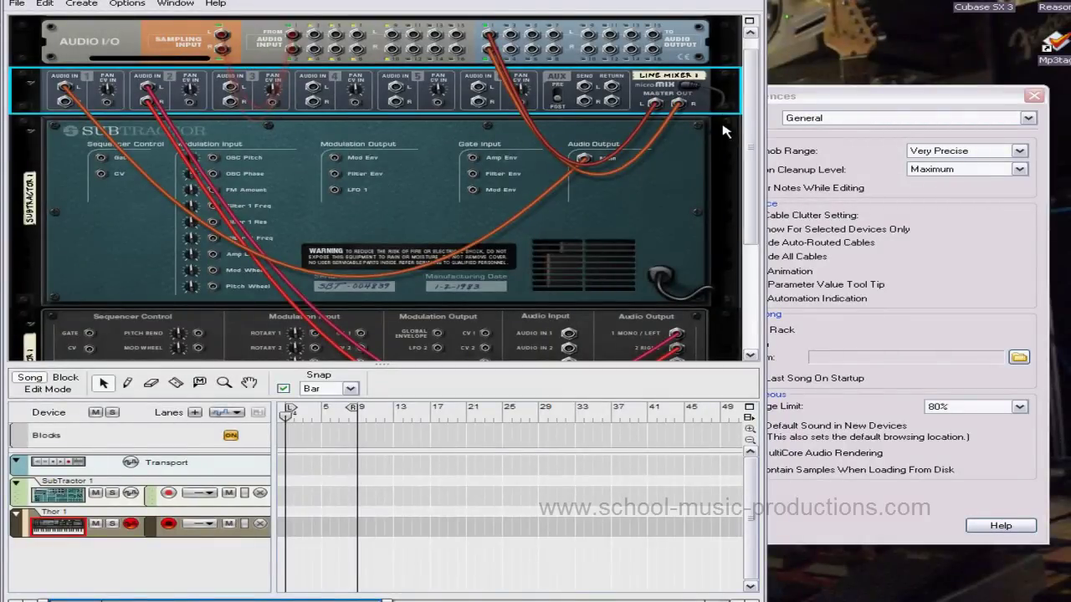
drag(745, 114, 745, 130)
Set the cable clutter option to Hide Auto-Routed Cables and select the SubTractor.
click(943, 261)
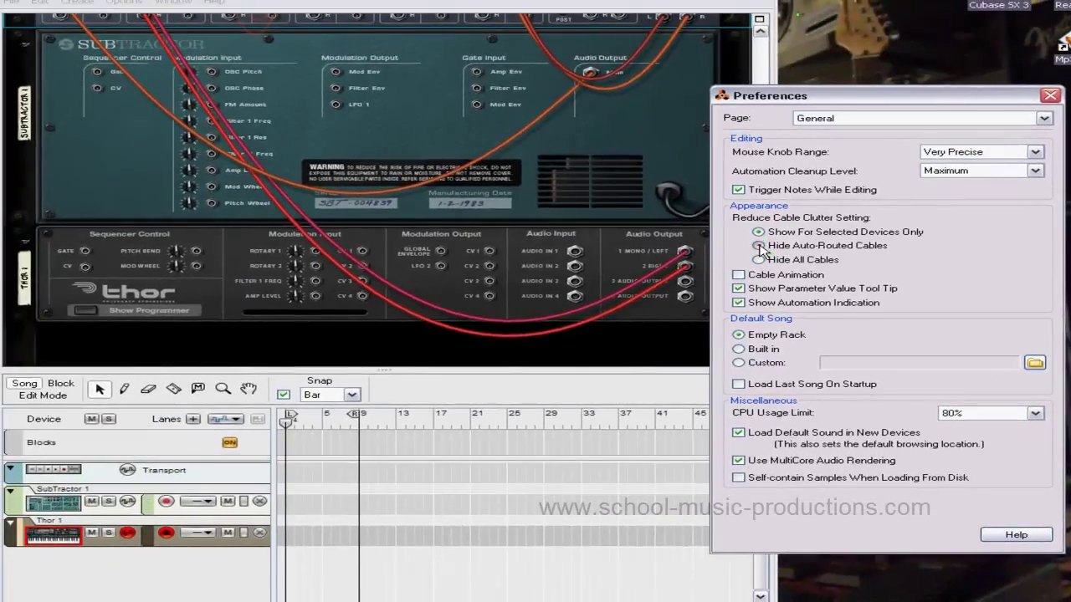
click(621, 218)
click(605, 159)
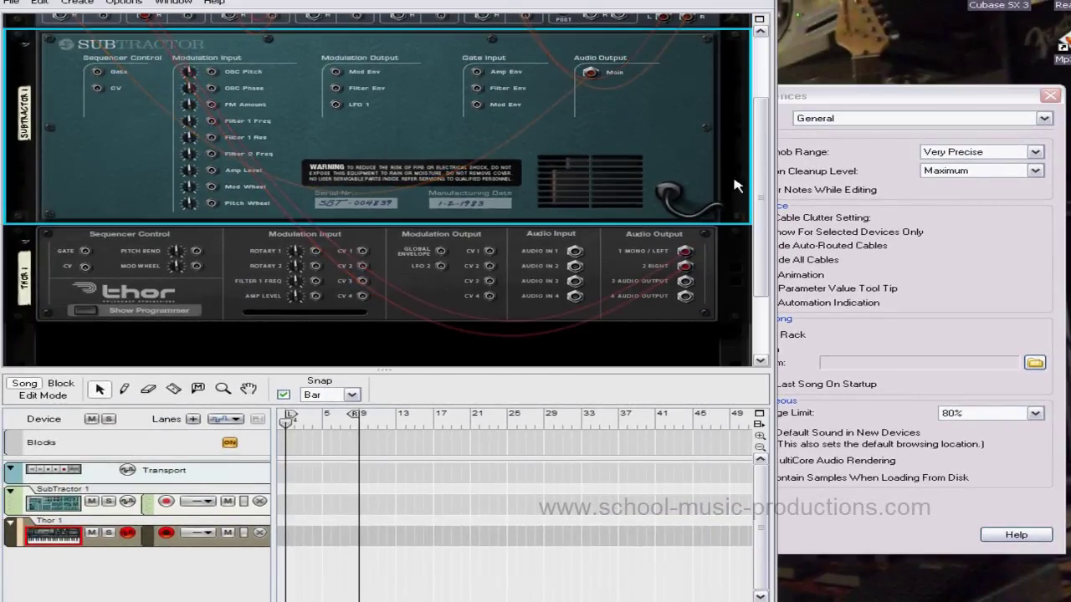
Select the rack devices in turn and examine how their auto-routed cables are displayed from the audio inputs down to Thor.
drag(760, 172, 760, 126)
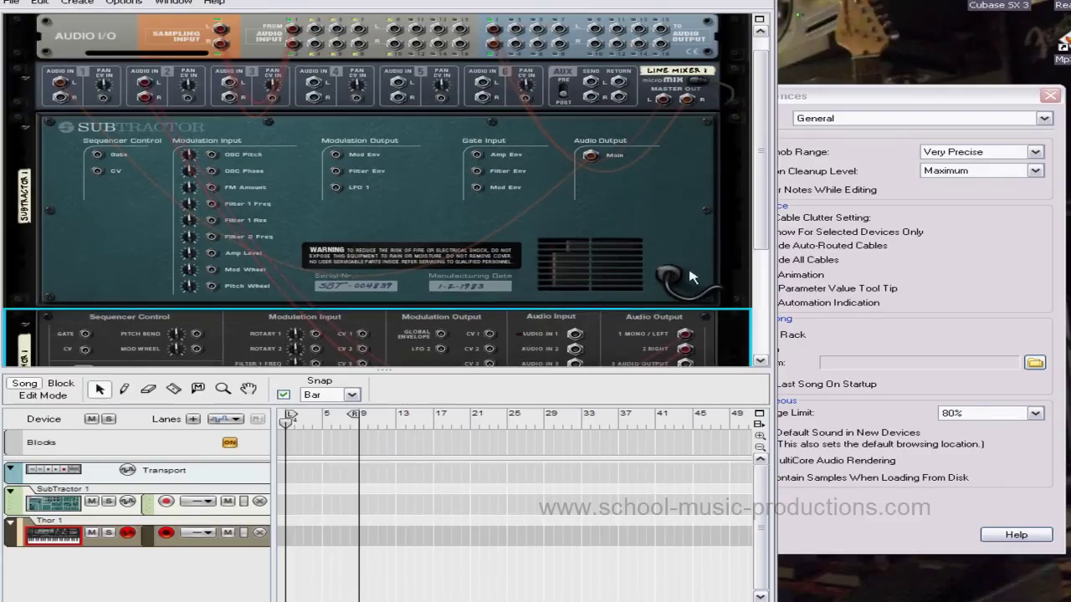
click(602, 209)
click(410, 98)
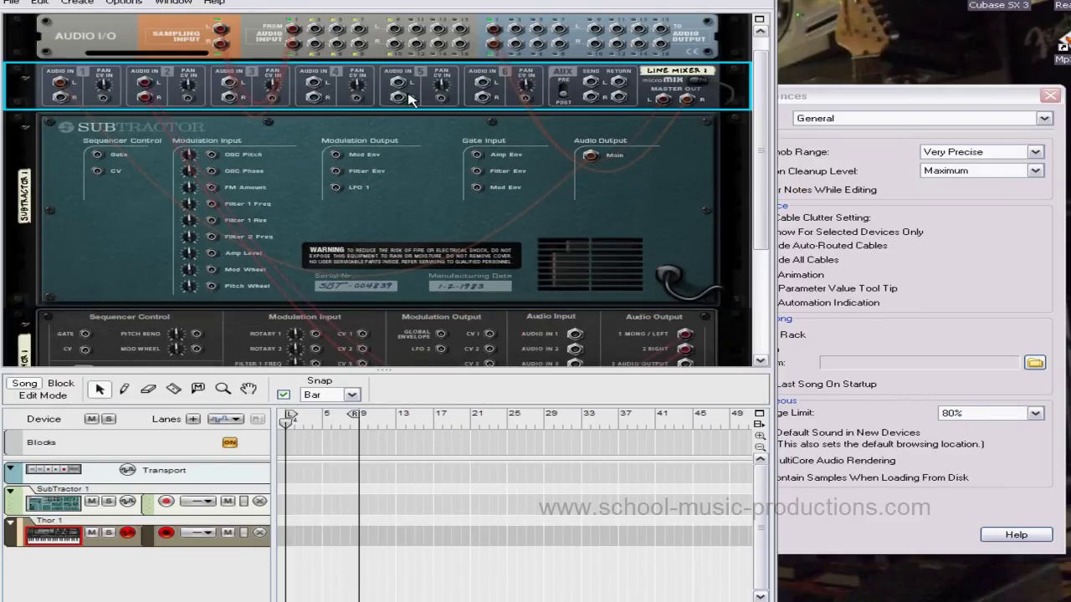
click(365, 199)
click(126, 320)
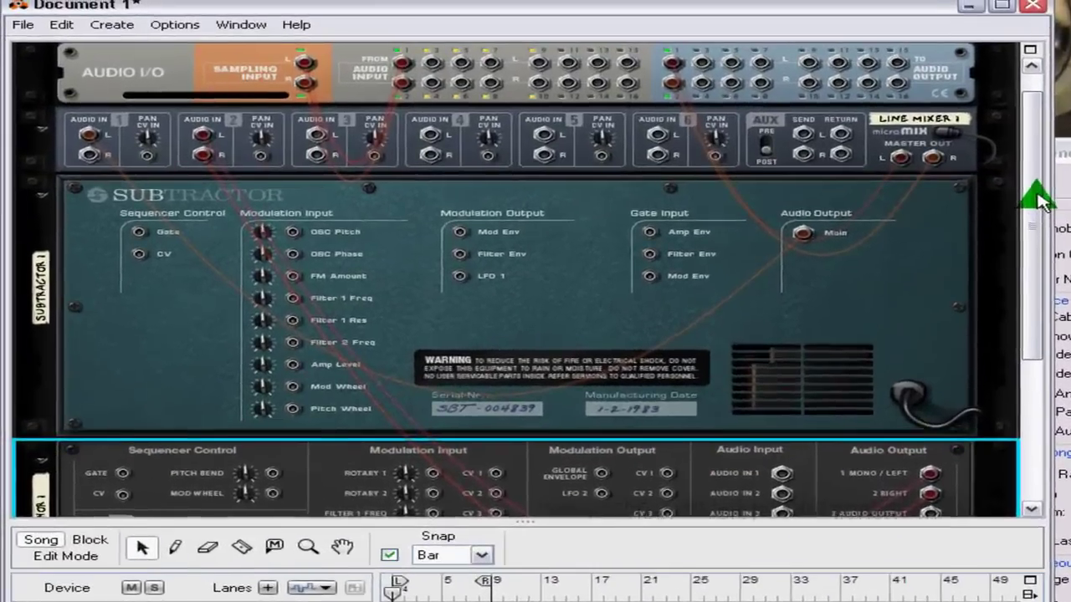
drag(1036, 197, 1032, 239)
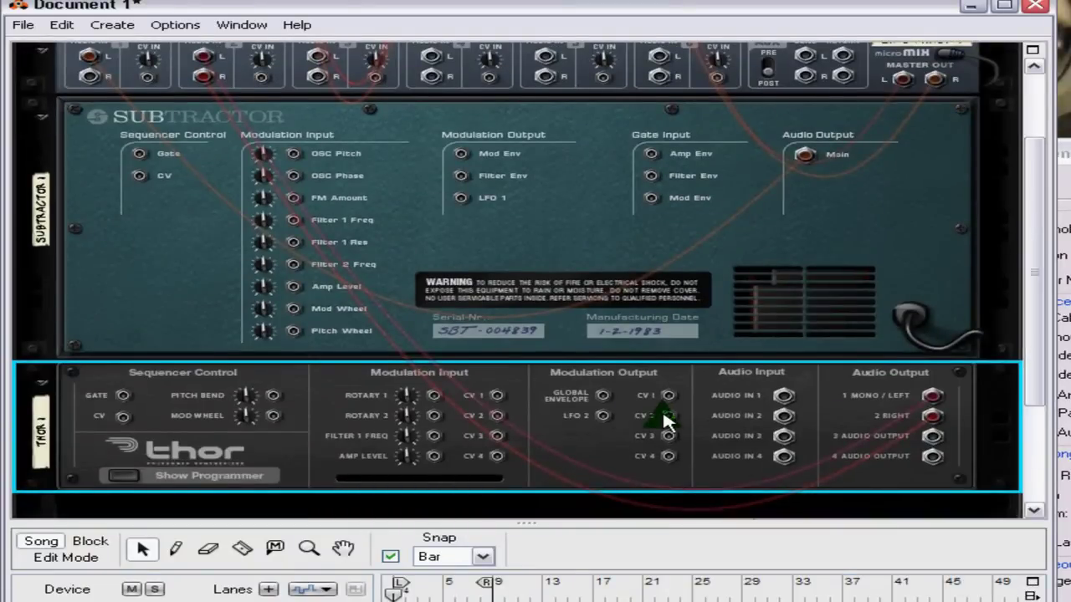
drag(1044, 175, 1045, 96)
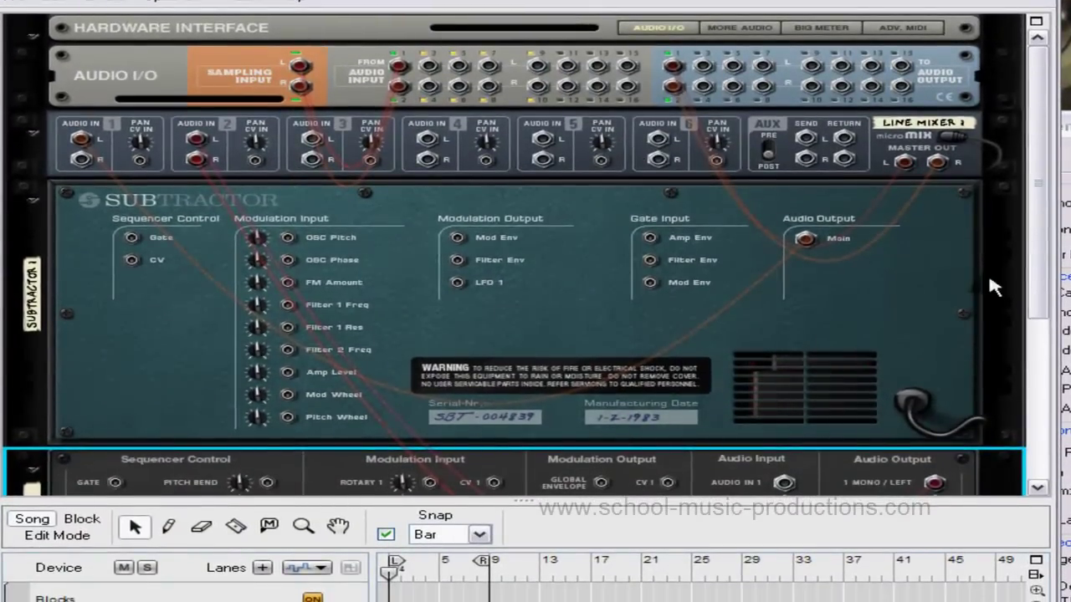
drag(1043, 162, 1044, 251)
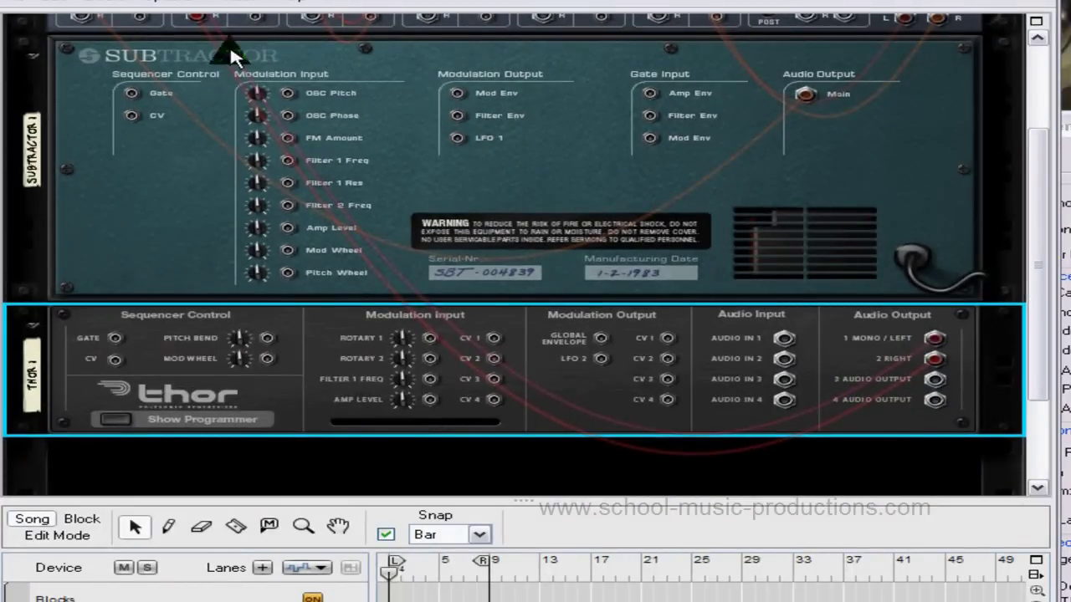
drag(1042, 270, 1045, 210)
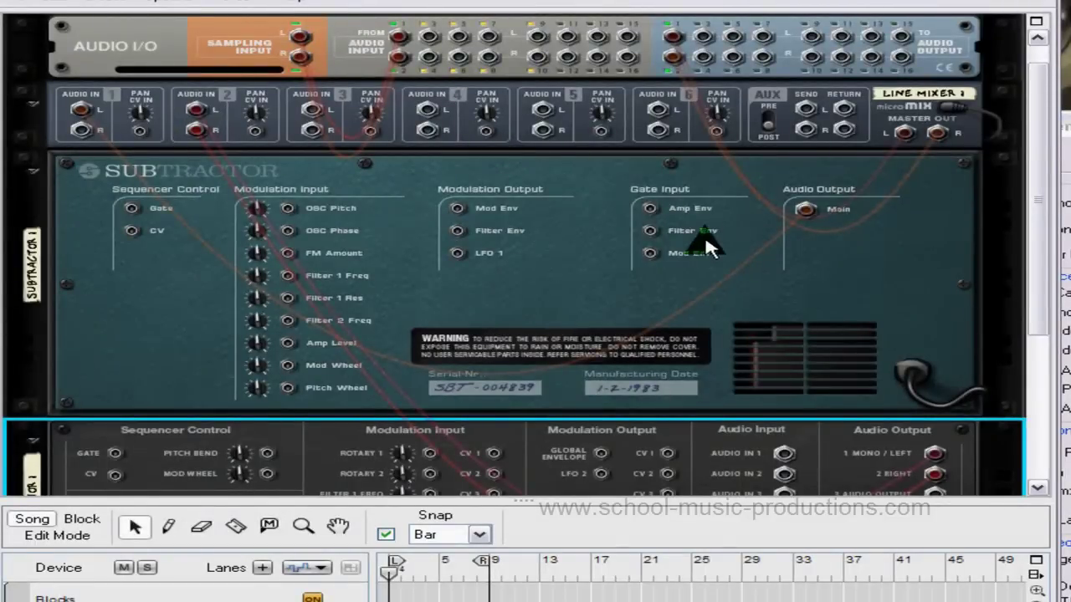
drag(1034, 179, 1048, 201)
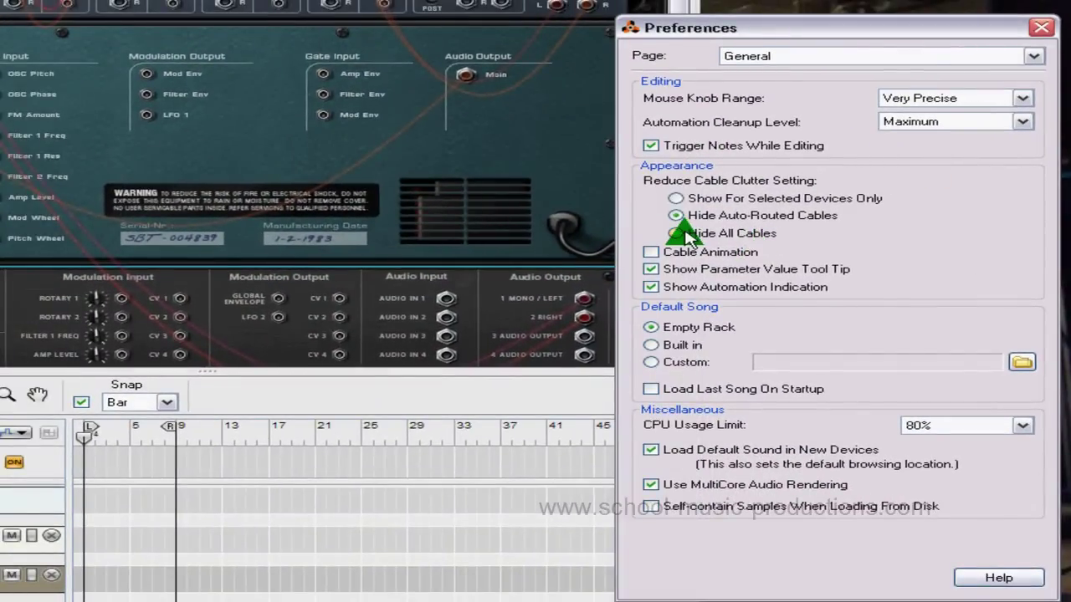
Set the cable clutter option to Hide All Cables and check the jacks with the SubTractor selected.
click(676, 234)
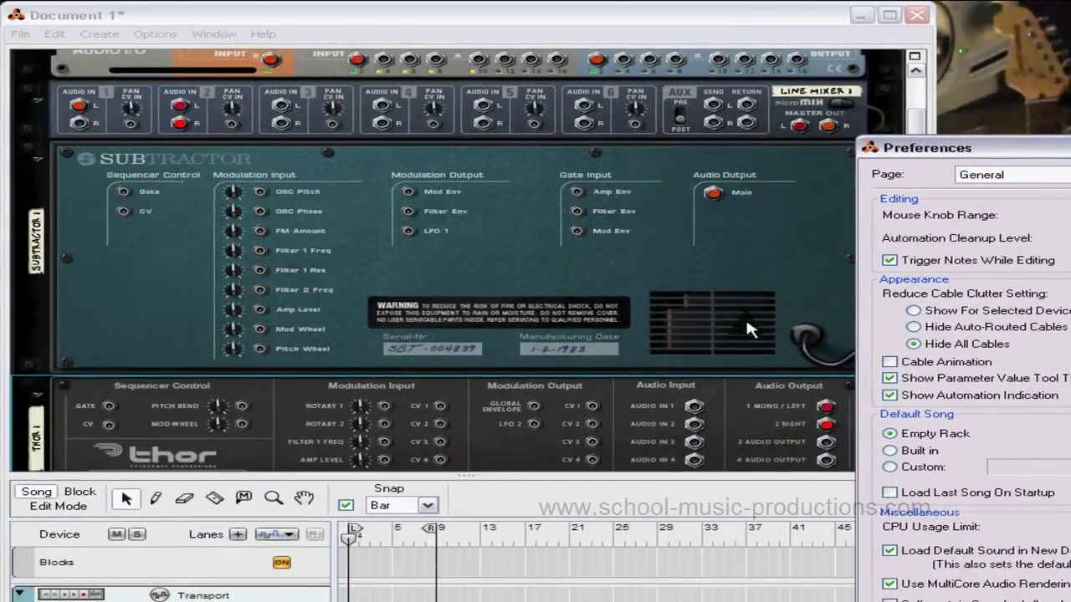
click(711, 282)
scroll(927, 193, up, 3)
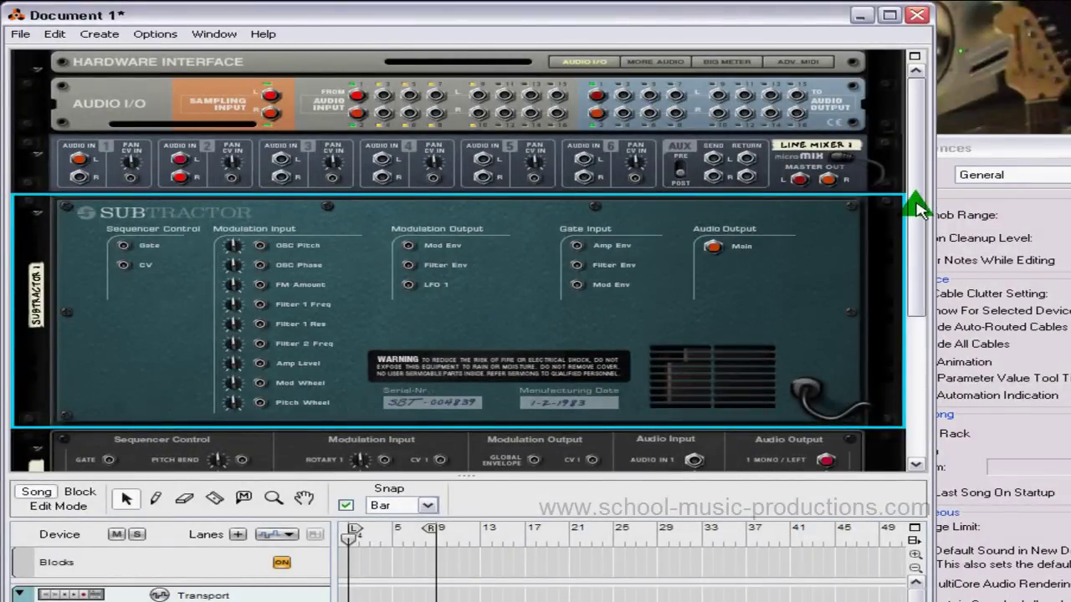
mouse_move(920, 209)
mouse_down()
mouse_move(918, 280)
mouse_move(936, 171)
mouse_move(920, 217)
mouse_up()
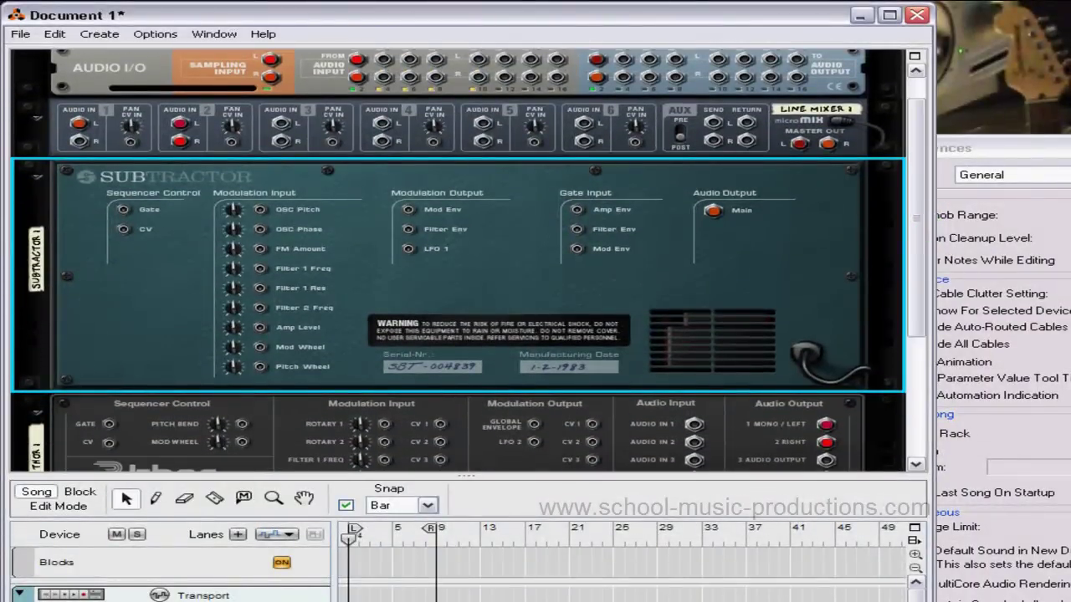
Return the cable clutter option to Show For Selected Devices Only, and check the cables of the SubTractor and Thor by selecting each.
click(975, 238)
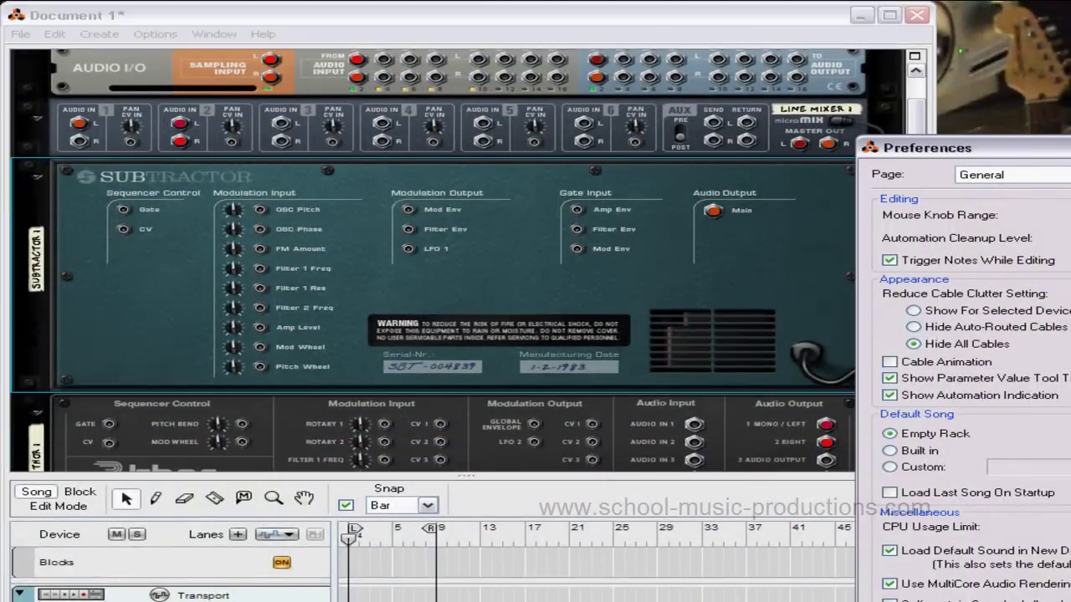
click(914, 313)
click(732, 325)
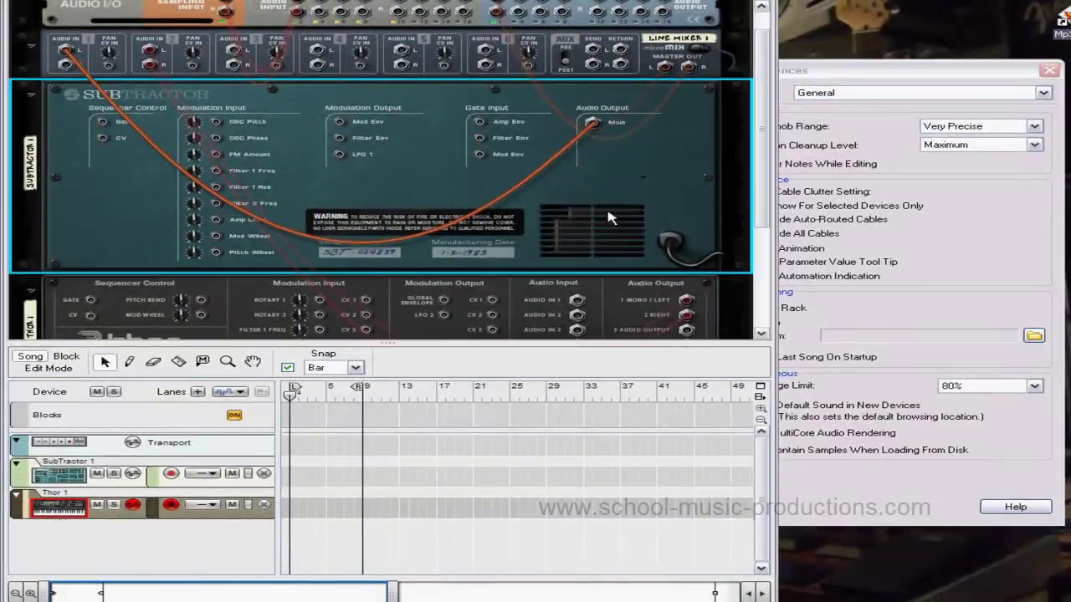
click(516, 322)
scroll(761, 180, down, 3)
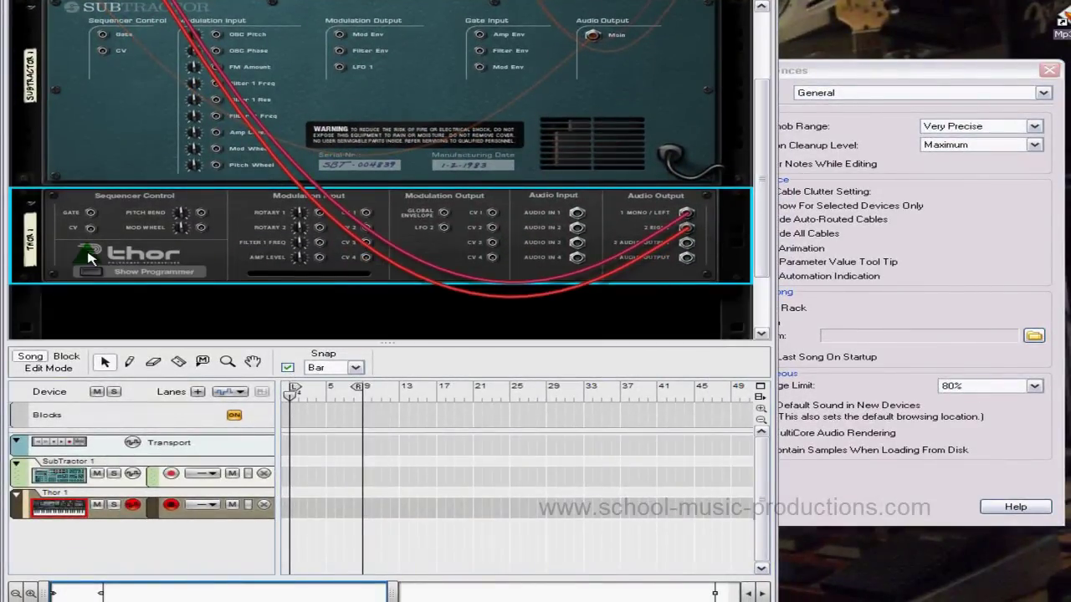
scroll(762, 155, up, 2)
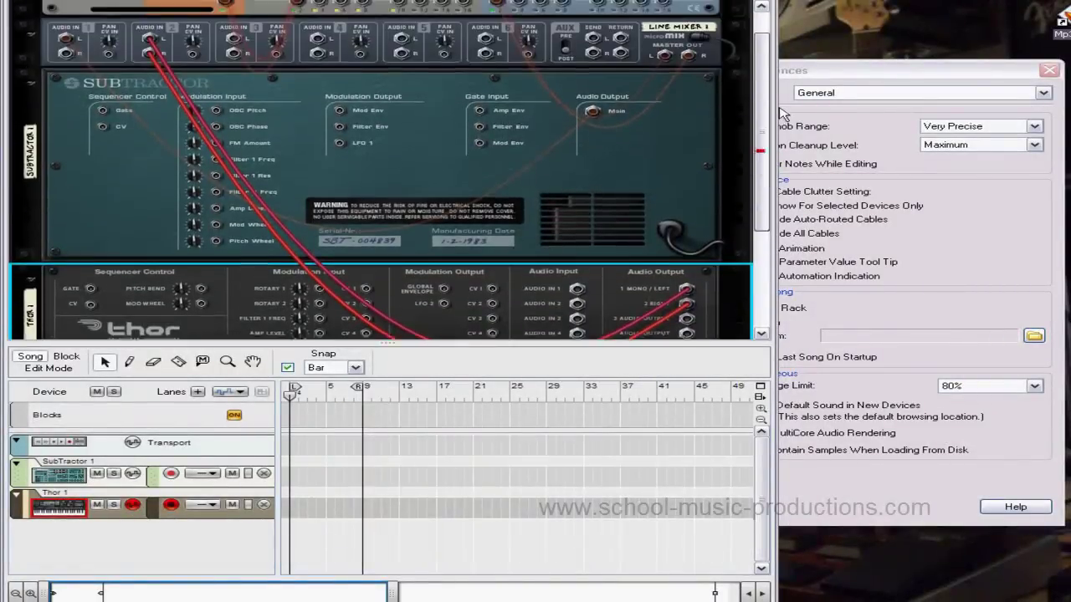
scroll(782, 125, up, 1)
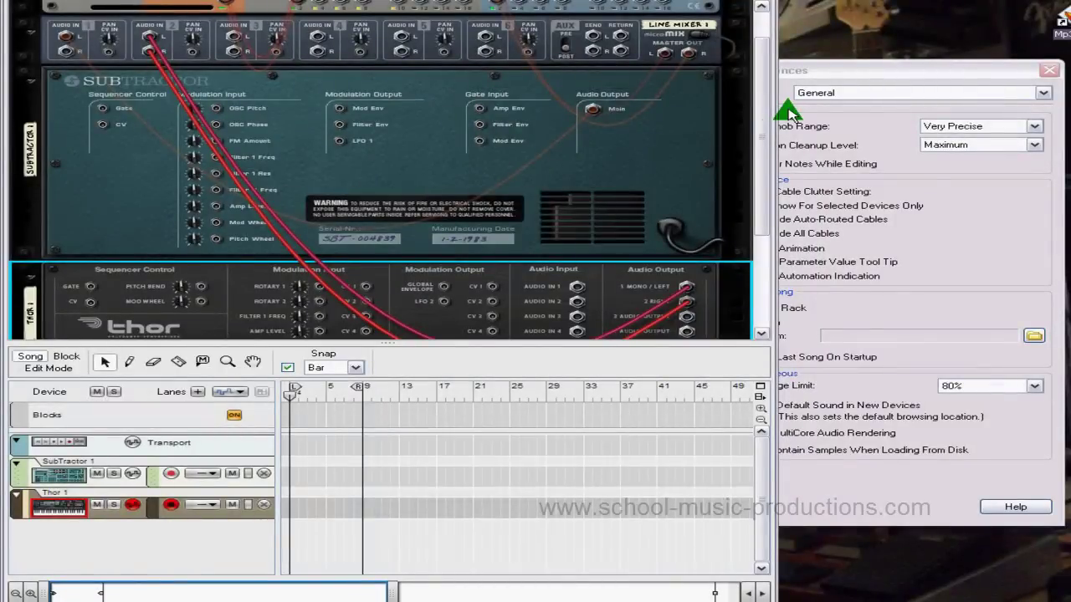
scroll(764, 136, down, 2)
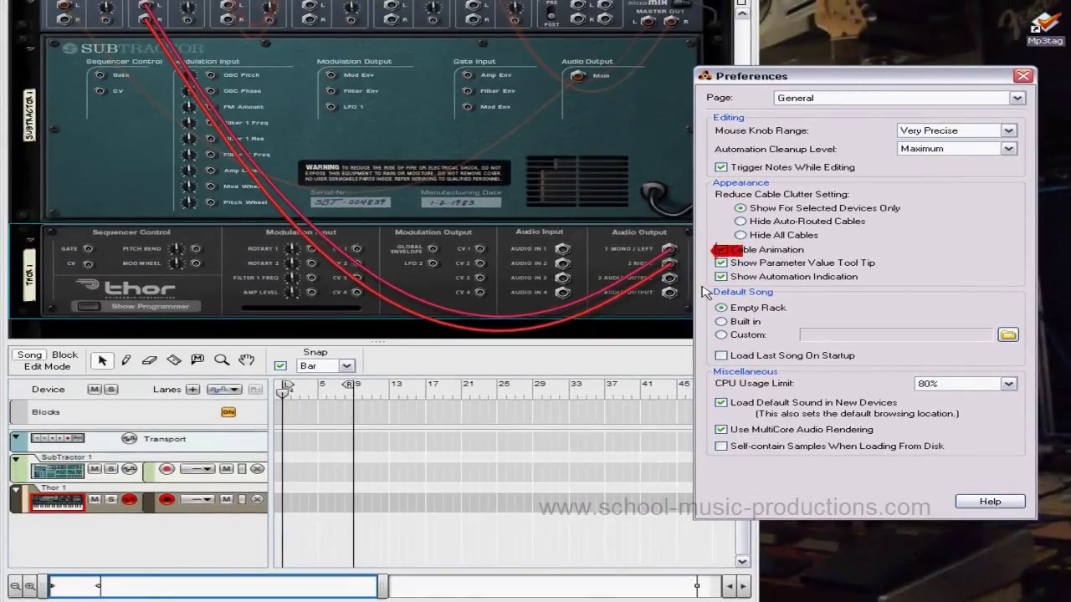
Select the SubTractor and move it below Thor in the rack to watch how its cable animates.
click(591, 151)
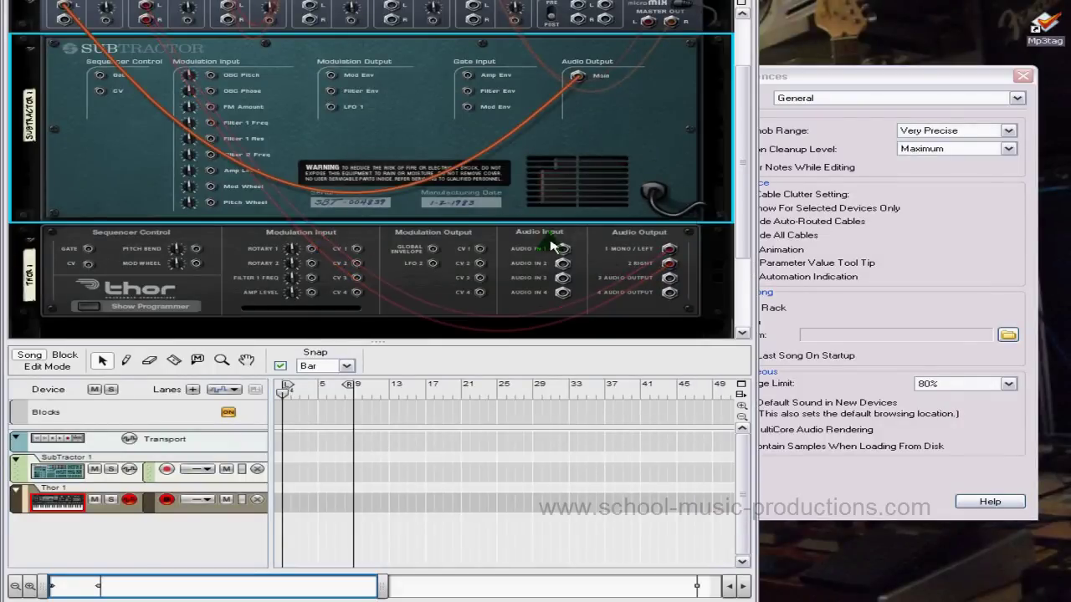
click(563, 142)
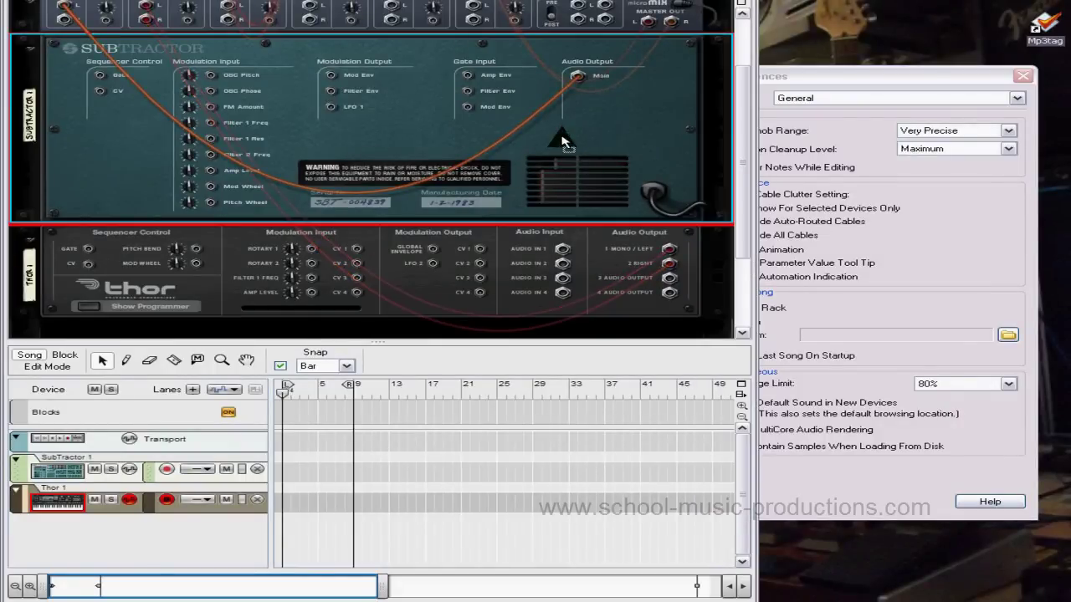
drag(593, 135, 569, 333)
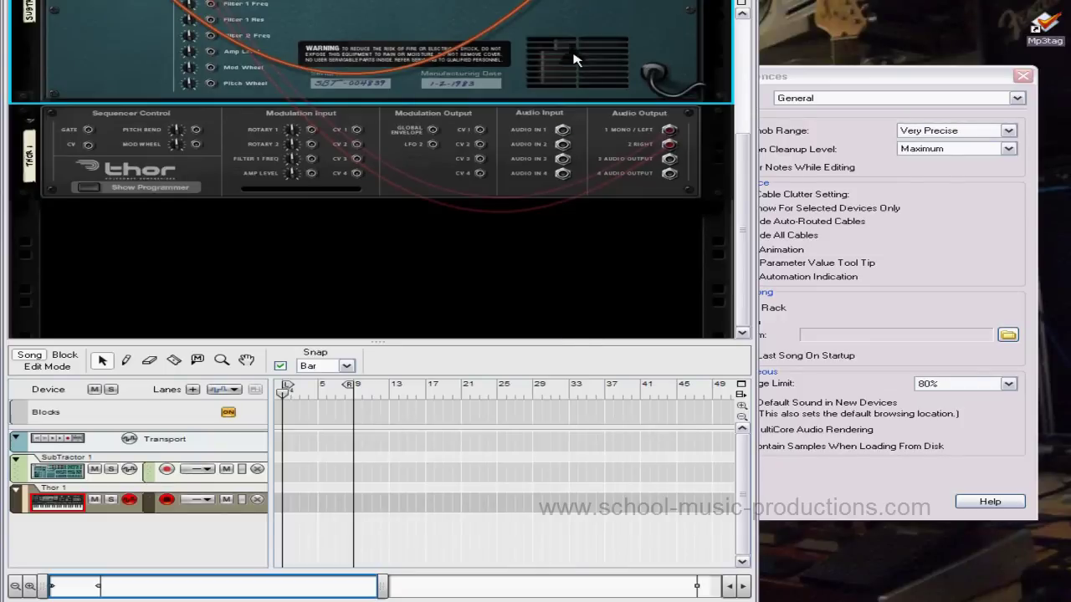
drag(572, 10, 516, 329)
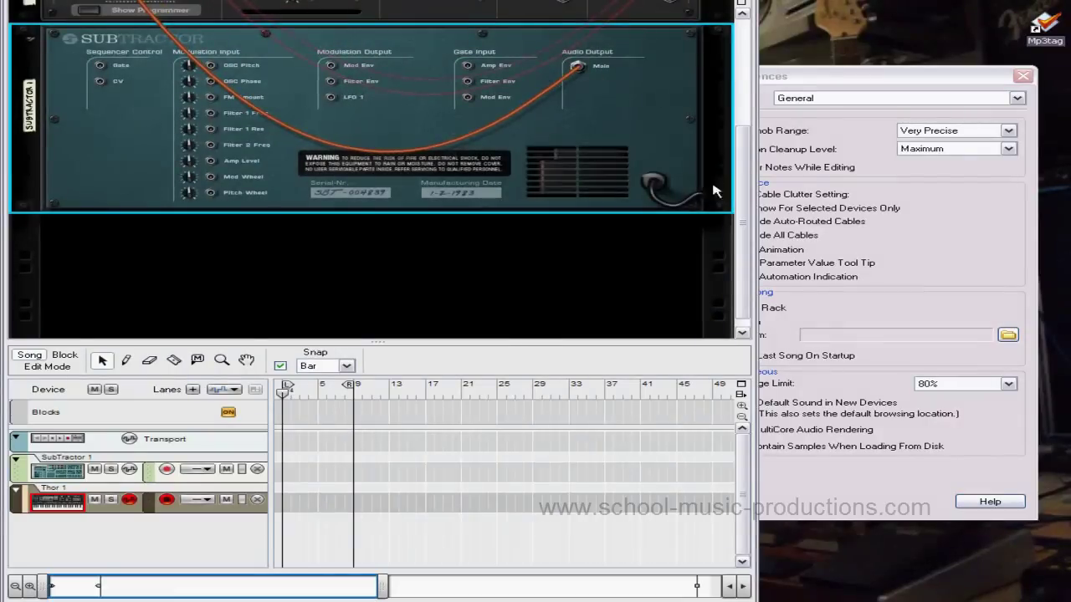
Select Thor and move it back below the SubTractor in the rack.
scroll(736, 175, up, 5)
click(469, 121)
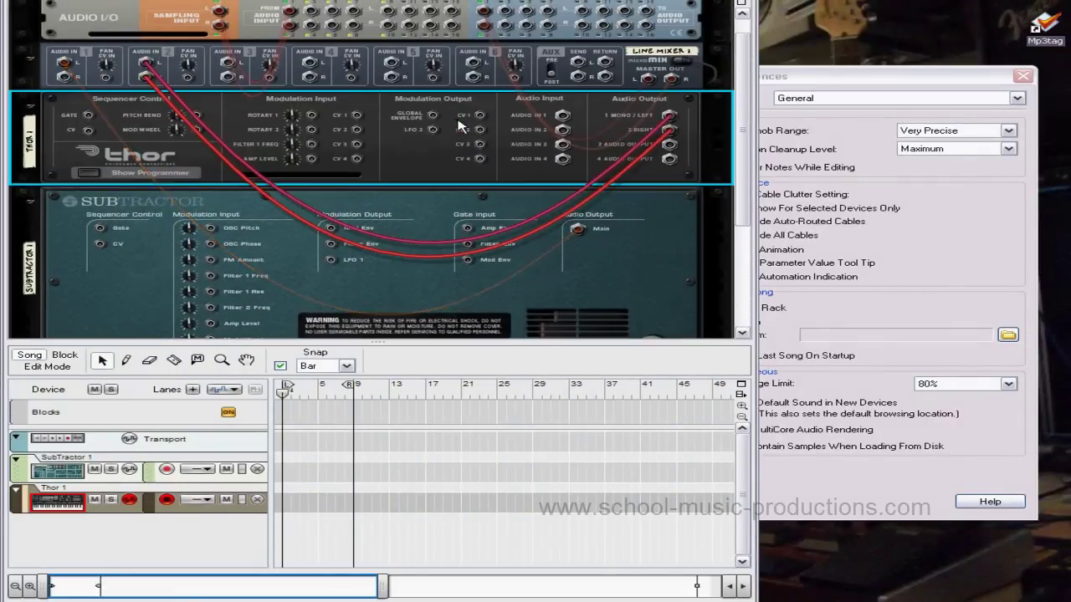
drag(460, 364, 462, 192)
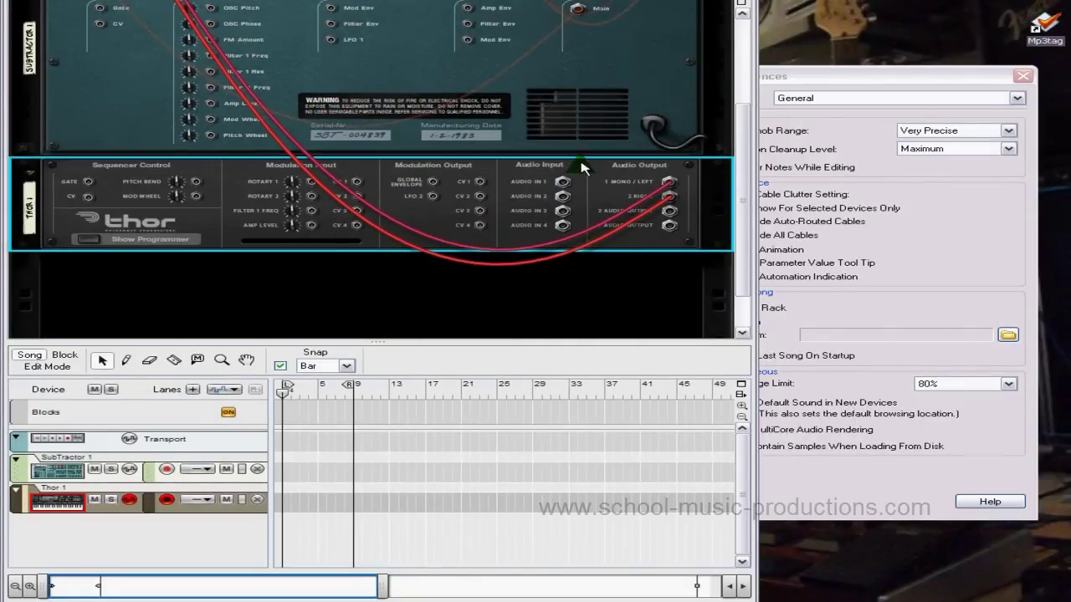
Turn off Cable Animation and swap the SubTractor and Thor in the rack and back to compare the cable movement.
click(759, 250)
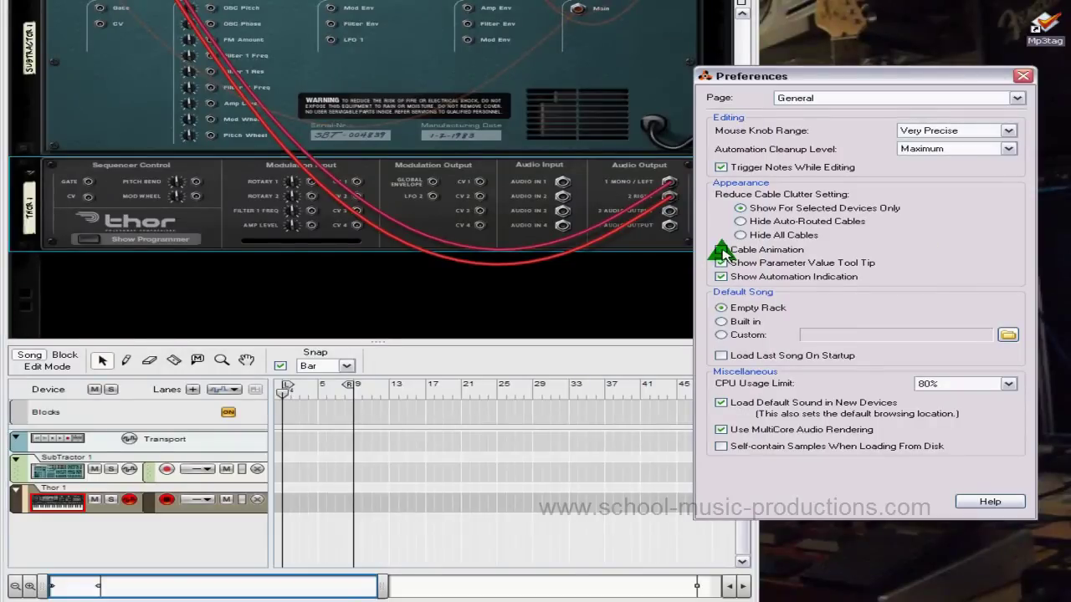
mouse_move(428, 57)
mouse_down()
mouse_move(425, 398)
mouse_move(427, 353)
mouse_up()
mouse_move(404, 19)
mouse_down()
mouse_move(406, 318)
mouse_move(717, 318)
mouse_move(742, 249)
mouse_move(502, 33)
mouse_move(418, 50)
mouse_move(408, 350)
mouse_move(416, 317)
mouse_up()
scroll(747, 173, up, 2)
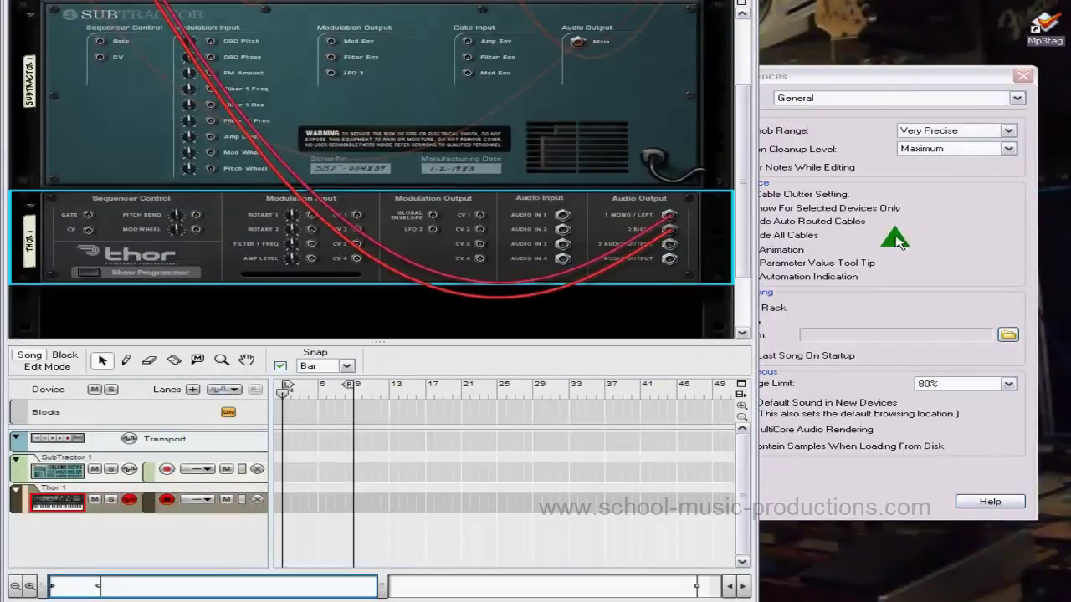
Review the Cable Animation preference, then select the SubTractor and examine its cable up to the line mixer.
click(893, 238)
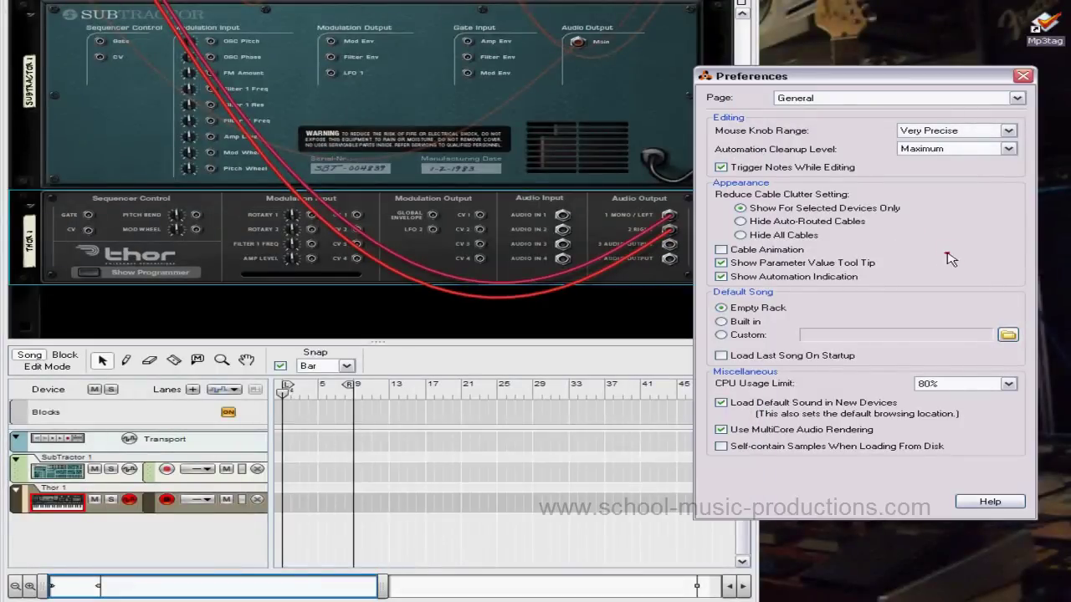
click(721, 250)
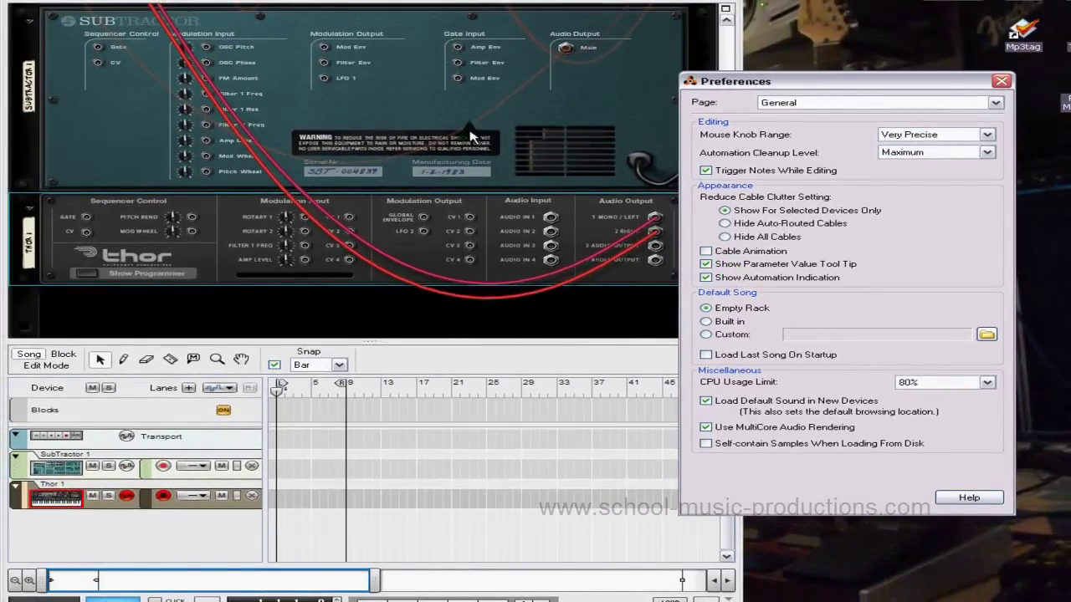
click(393, 104)
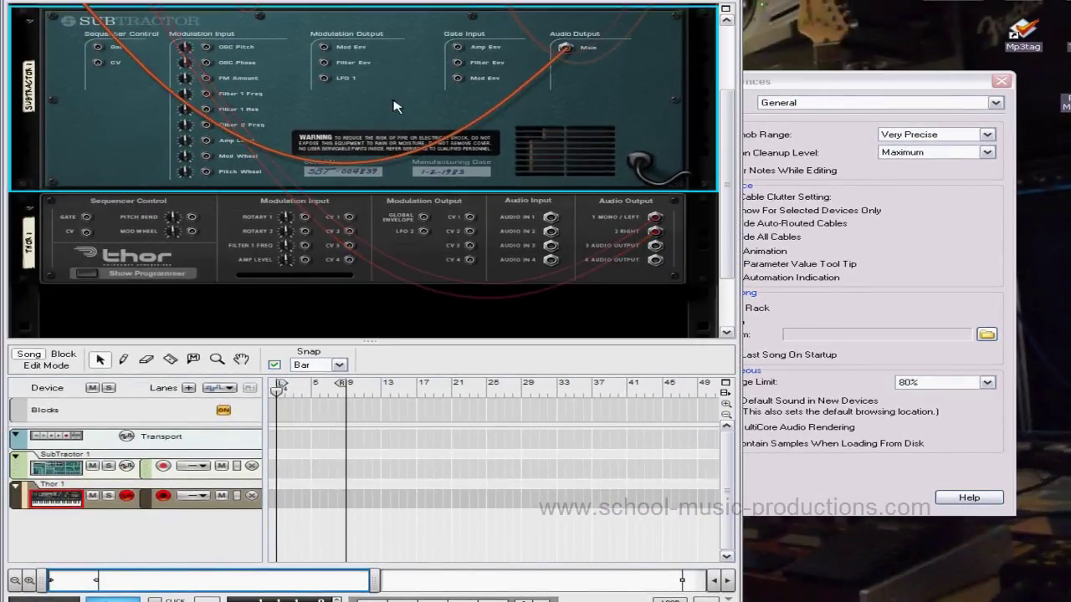
scroll(695, 167, up, 3)
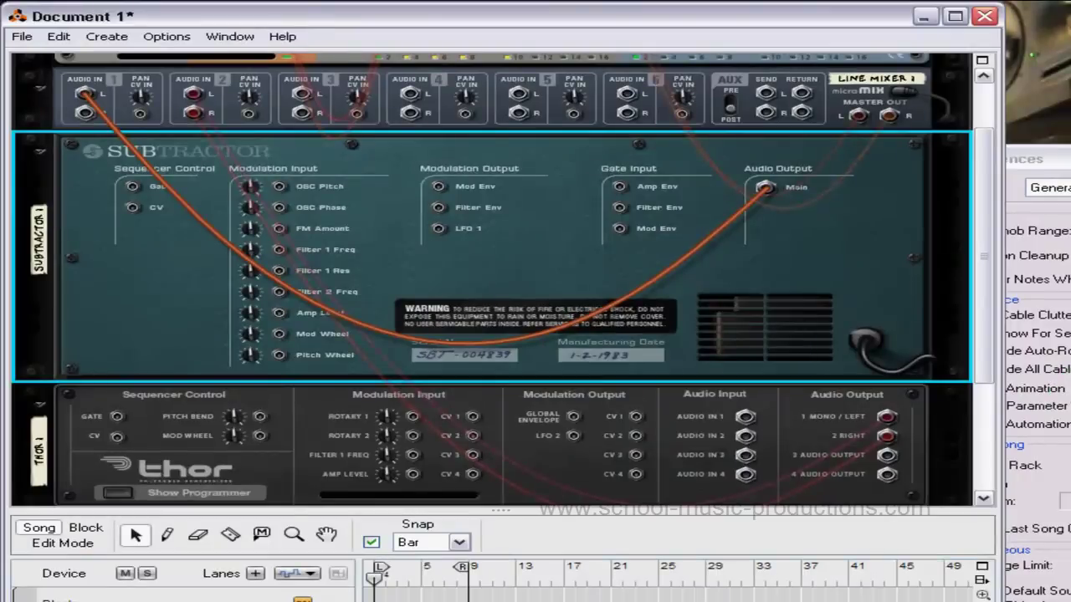
click(957, 389)
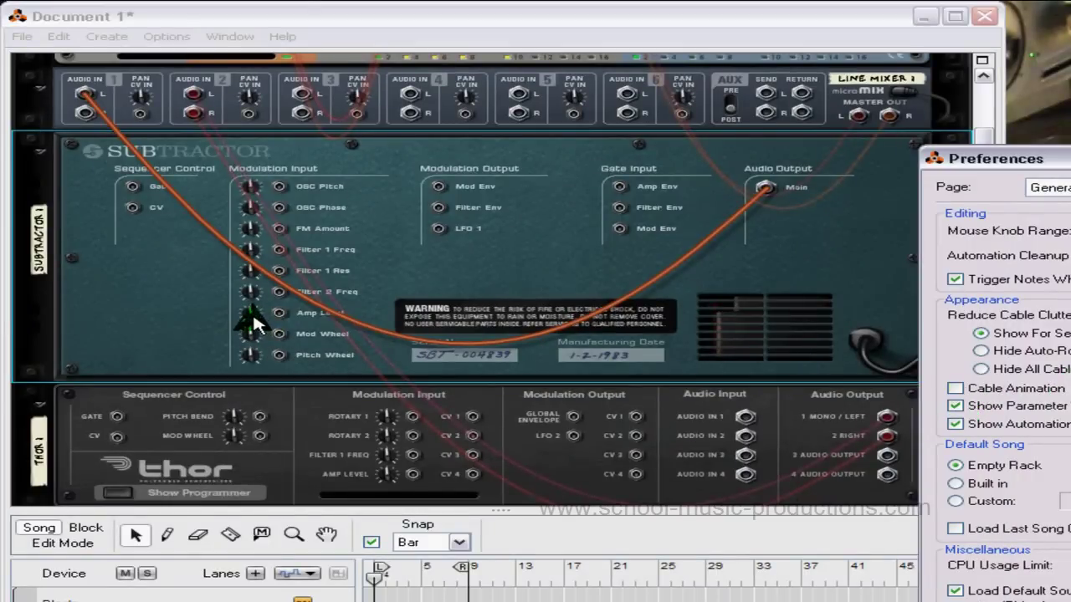
Flip the rack around to show the front panels of the devices.
mouse_move(256, 326)
click(552, 305)
key(Tab)
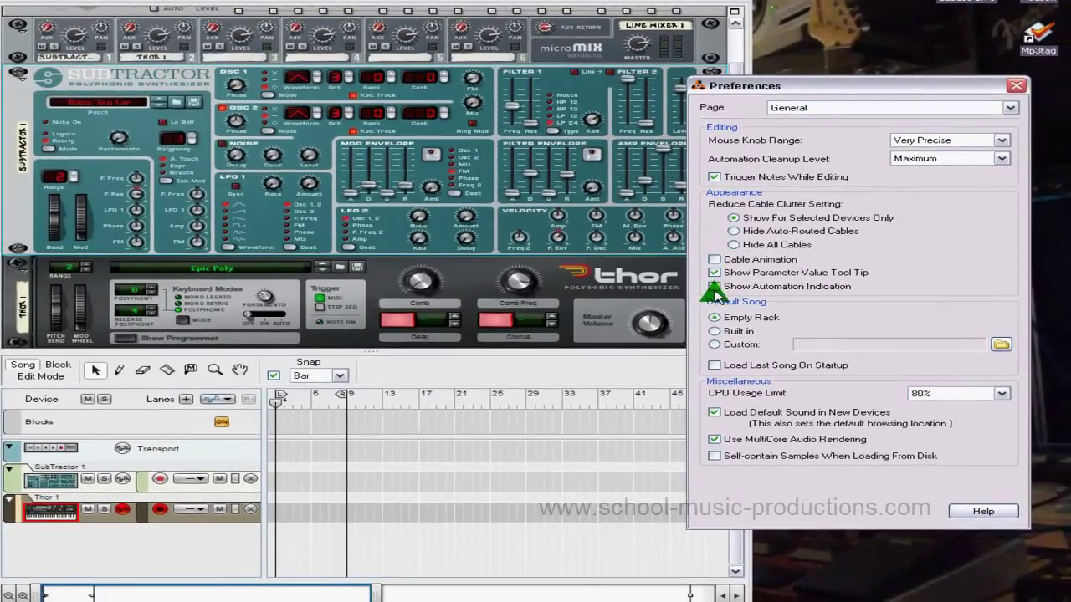
Select the SubTractor and create an automation lane for its Filter Env Amount knob with Edit Automation.
click(71, 178)
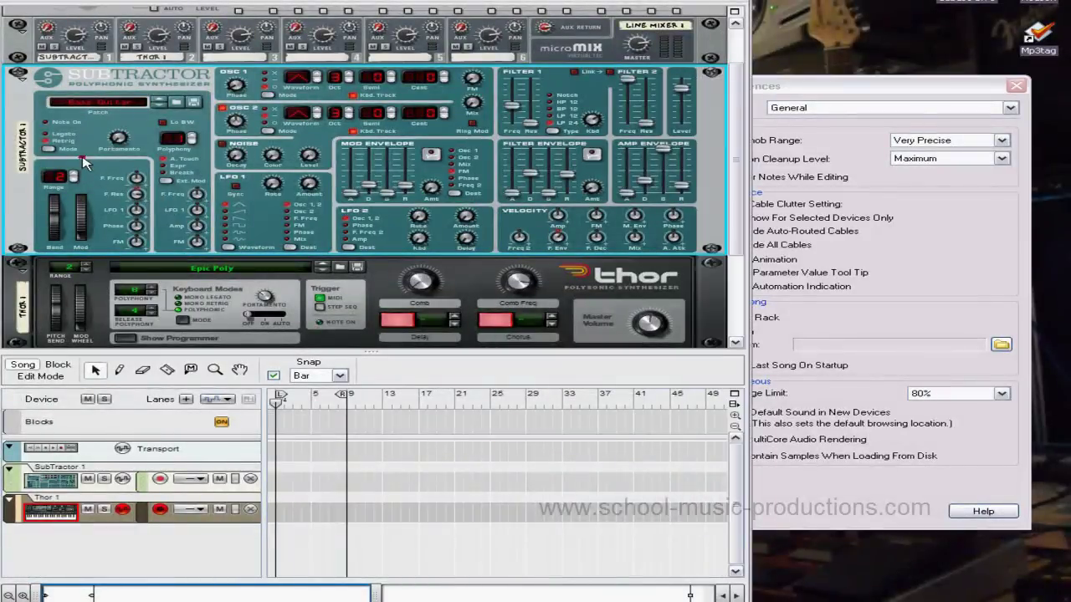
right_click(592, 190)
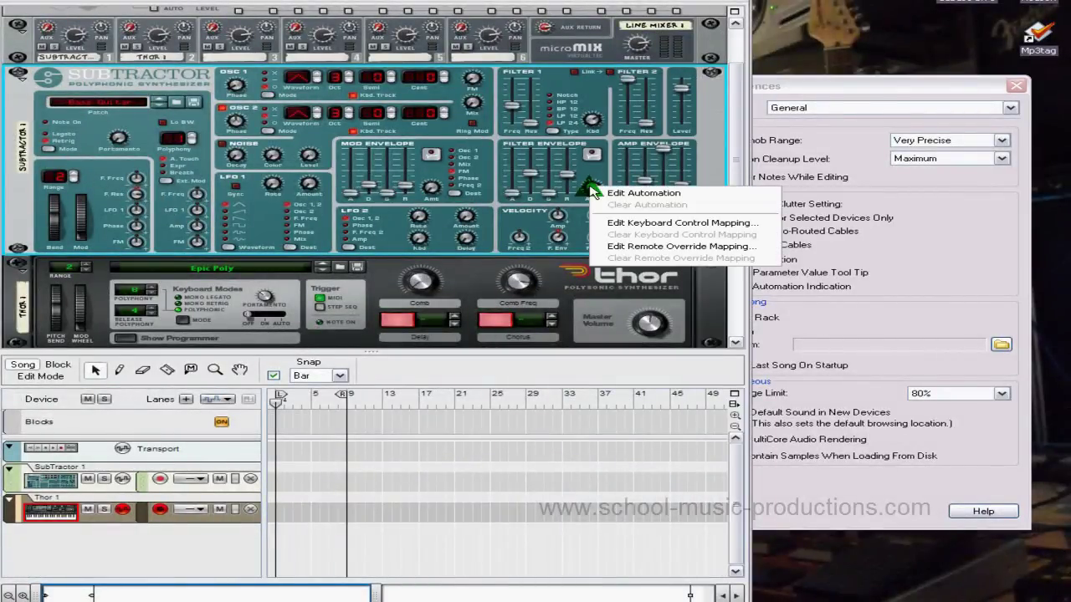
click(642, 193)
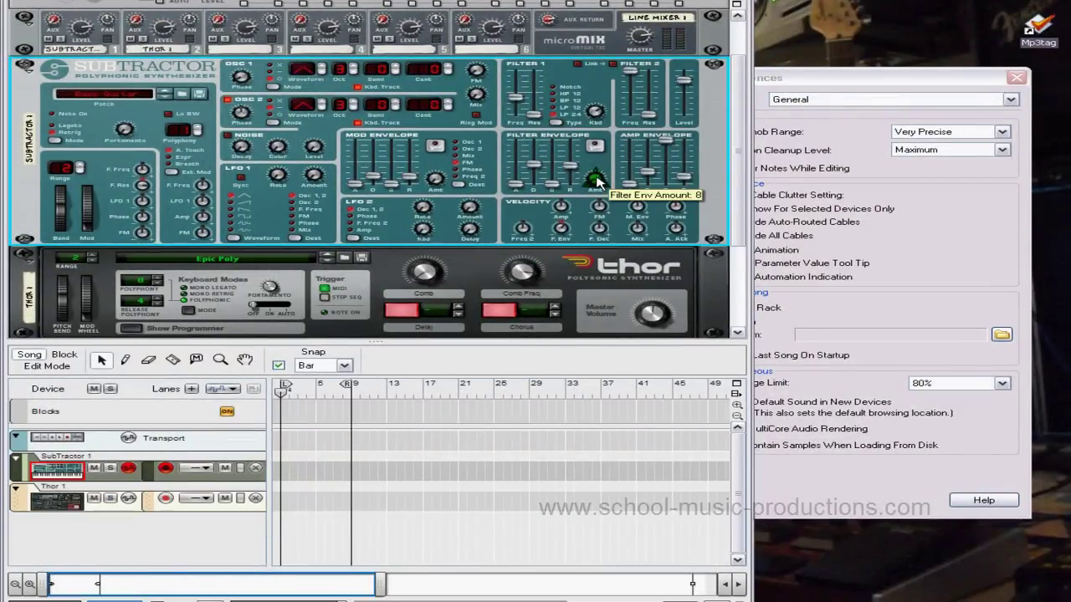
right_click(596, 181)
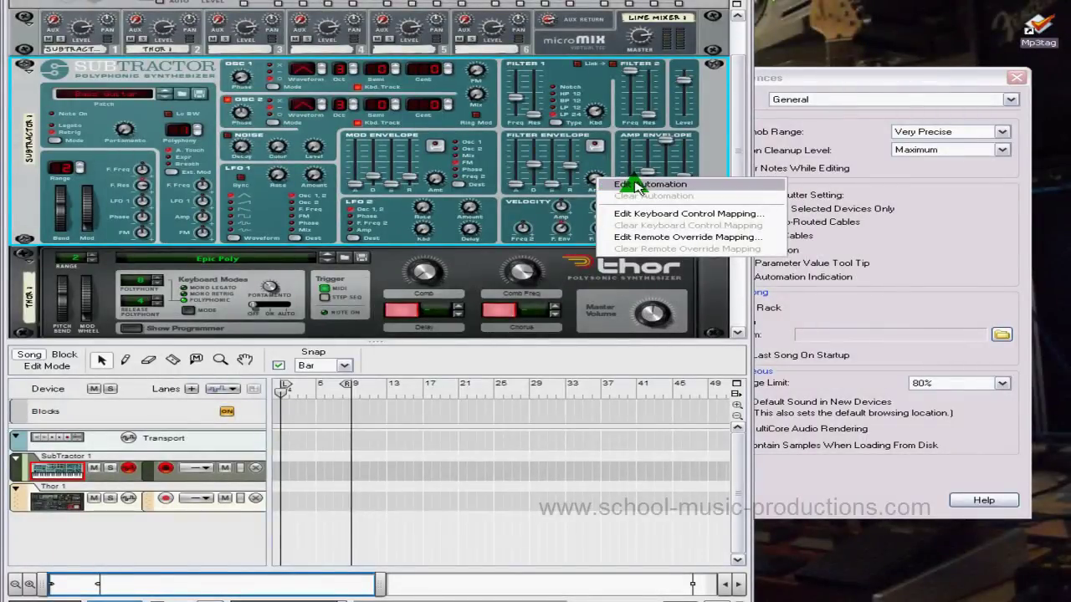
click(635, 186)
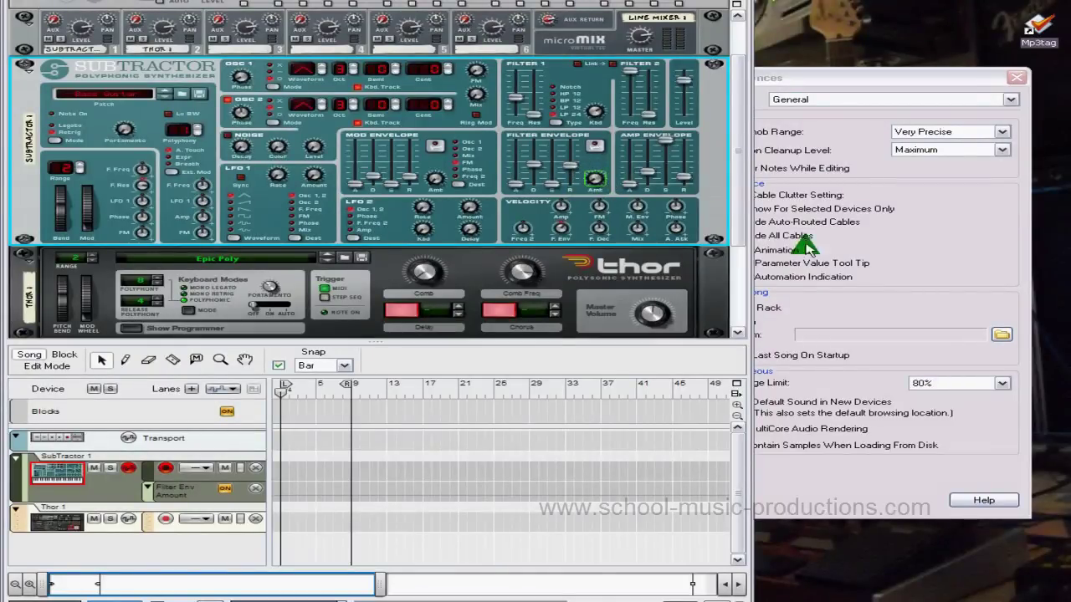
Turn Show Automation Indication off and back on, checking the SubTractor's Filter Env Amount knob in the rack each time.
click(927, 279)
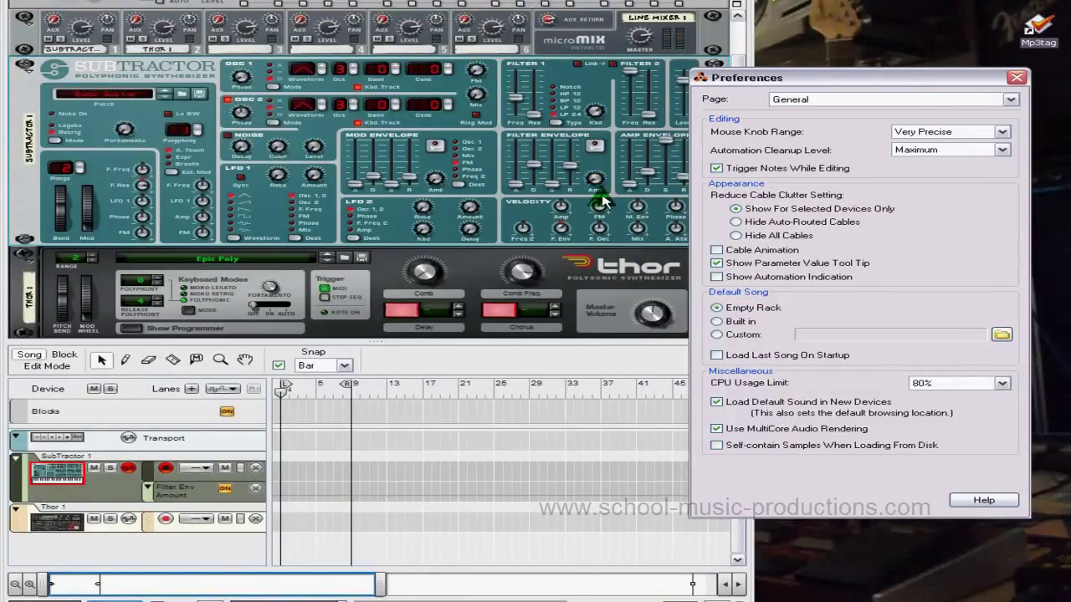
click(703, 7)
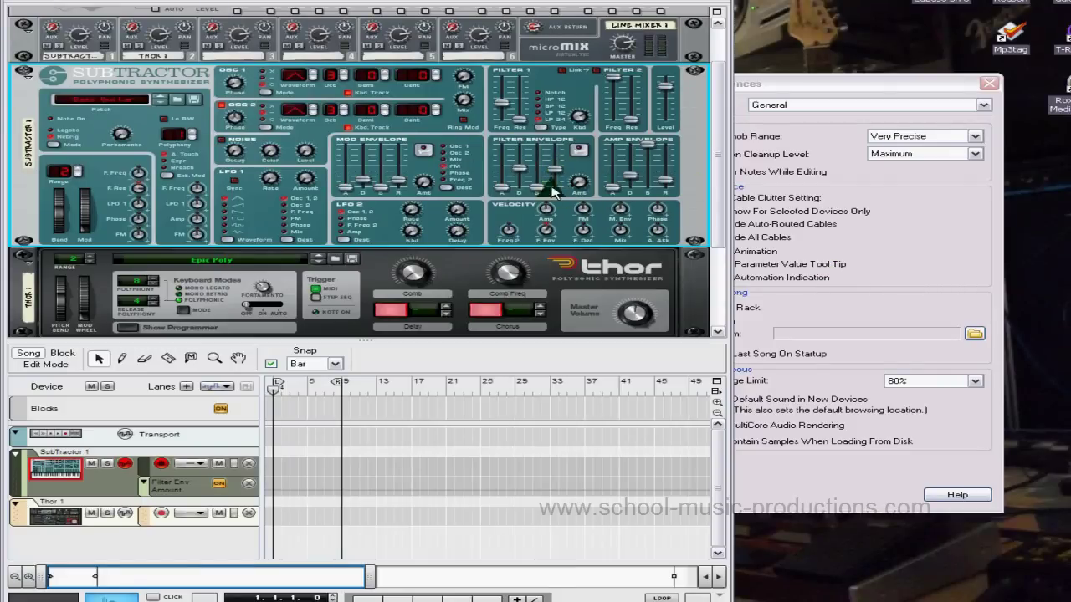
click(929, 244)
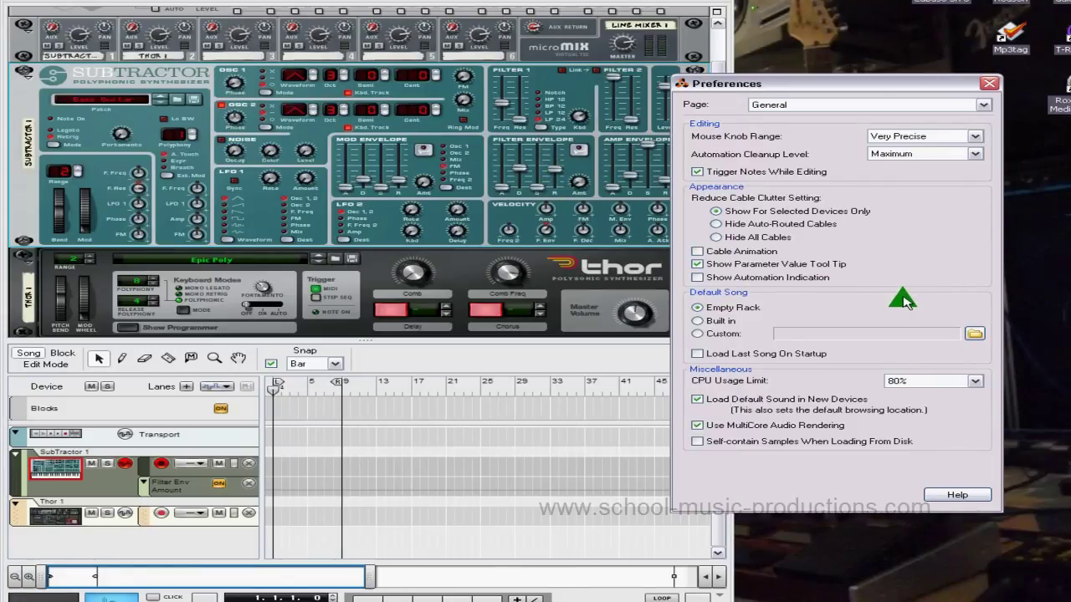
click(697, 277)
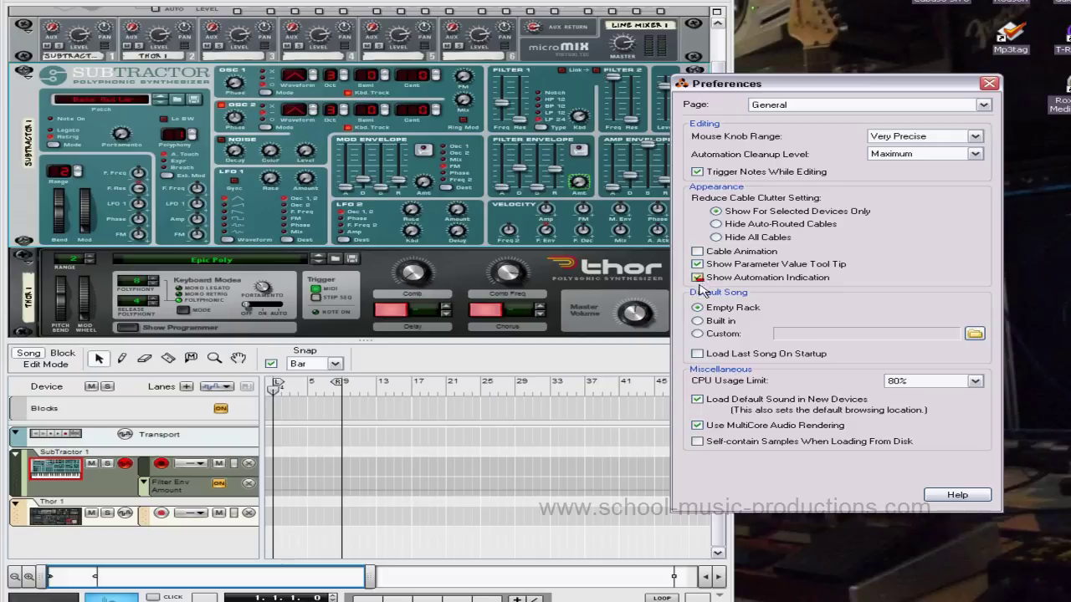
click(524, 219)
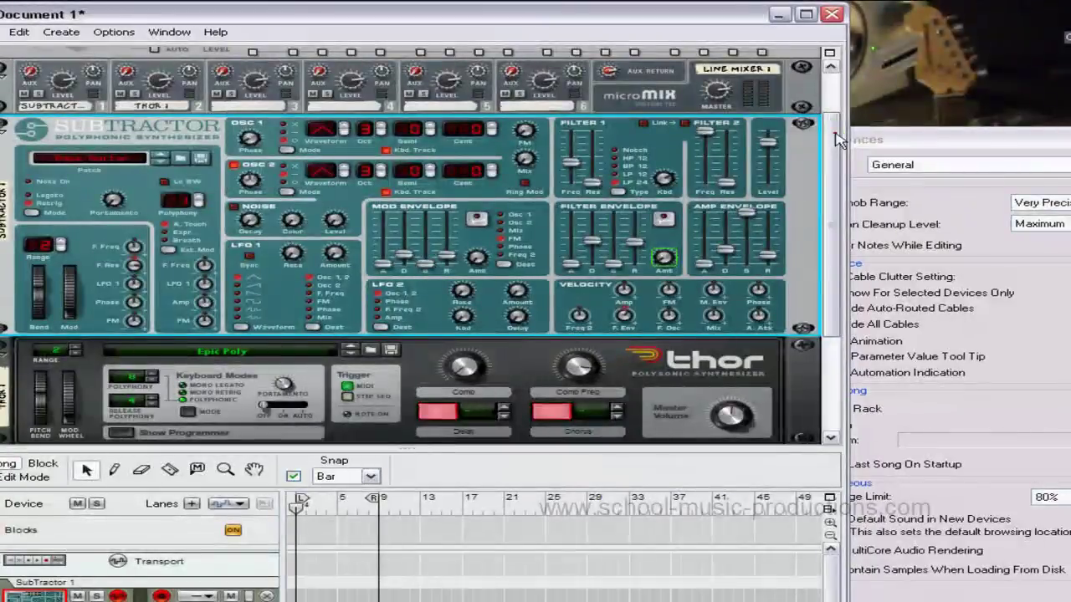
drag(839, 140, 805, 131)
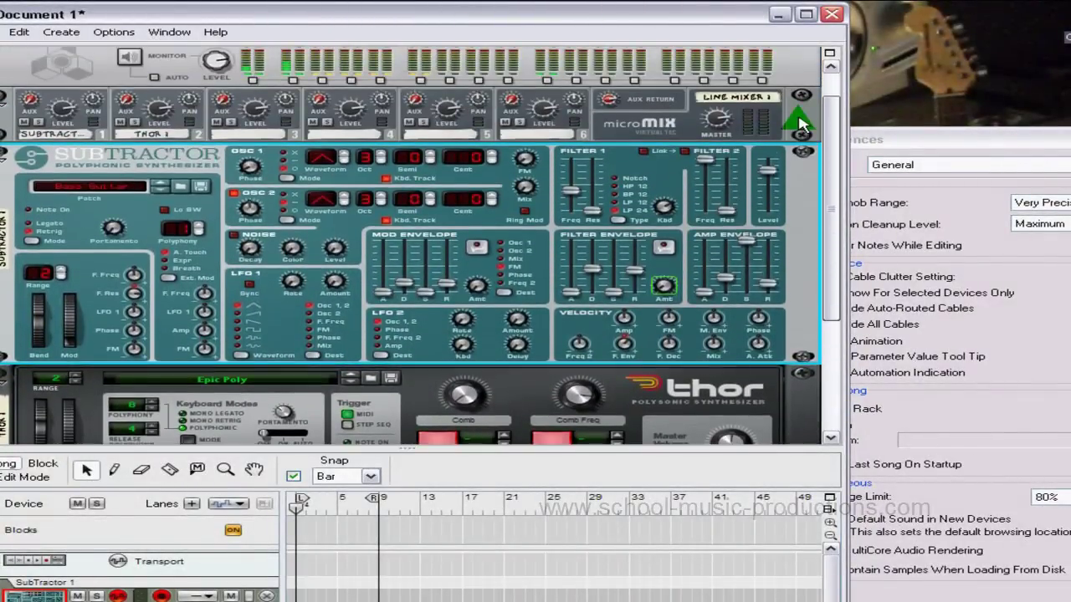